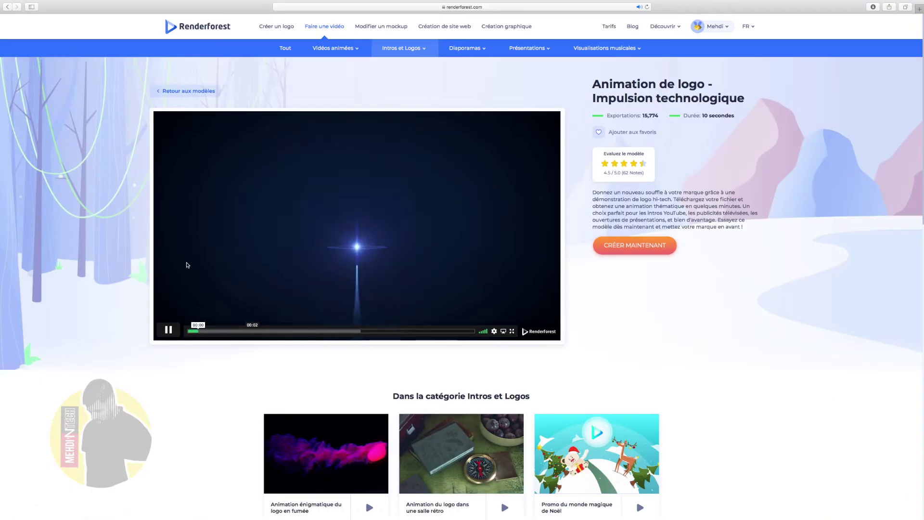
key(XF86AudioRaiseVolume)
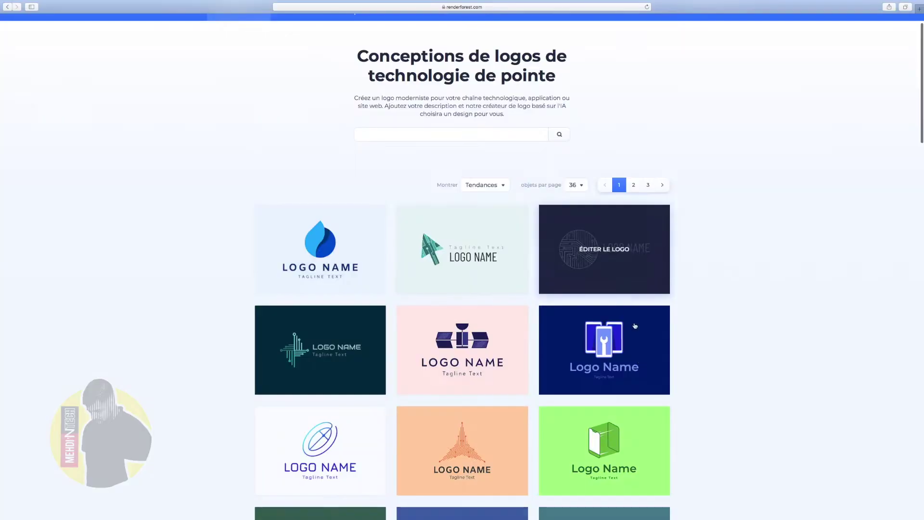
scroll(458, 286, down, 1)
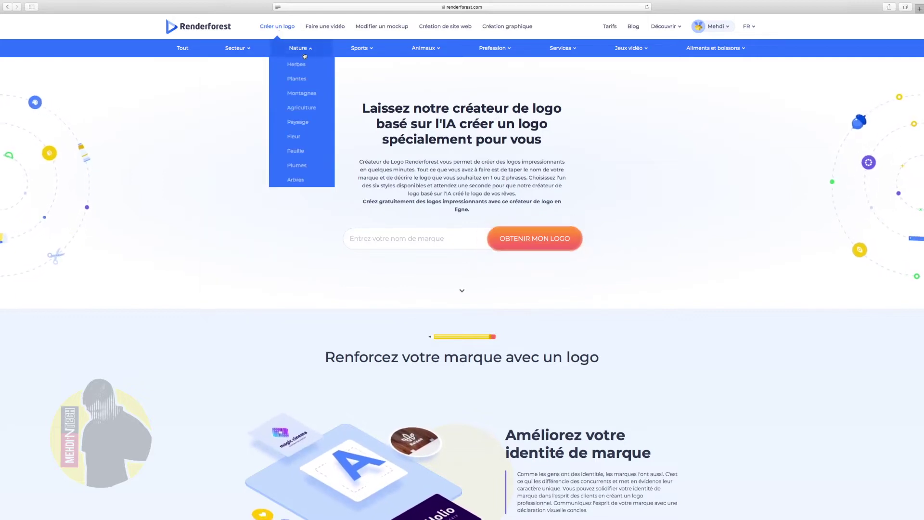
mouse_move(398, 58)
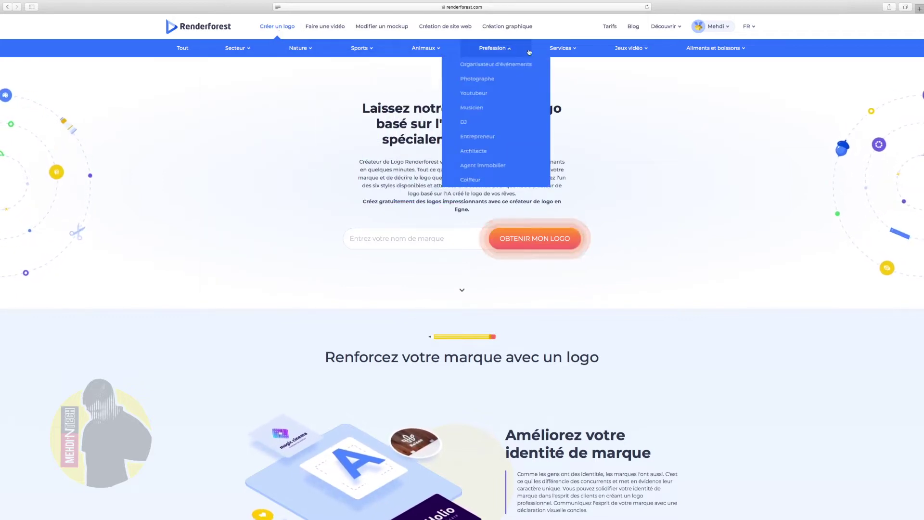
mouse_move(641, 53)
mouse_move(543, 51)
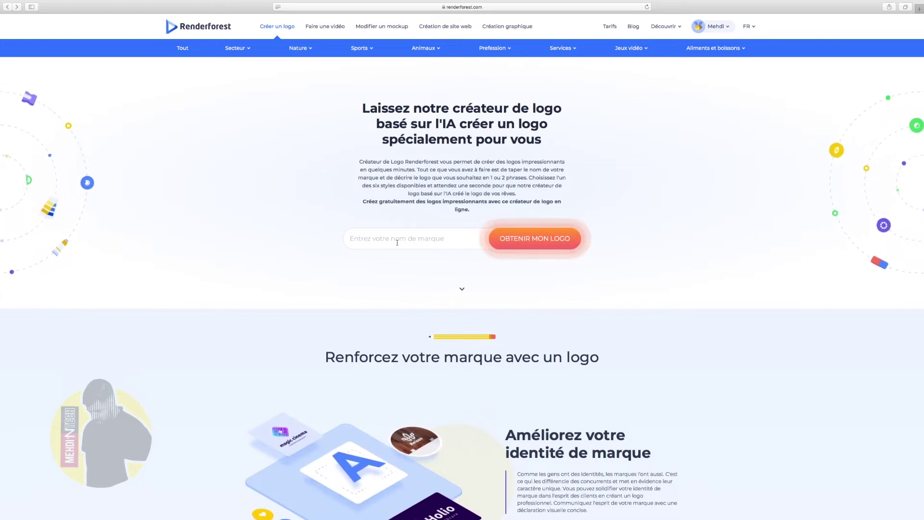
Generate logo proposals for the brand name Mehdintech in the Flat style, leaving the tagline and description empty
text(Me)
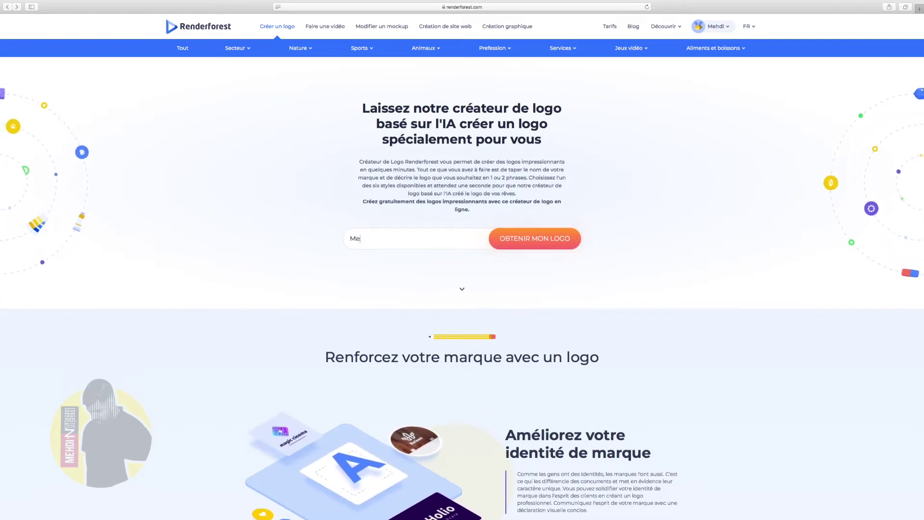
text(hdintech)
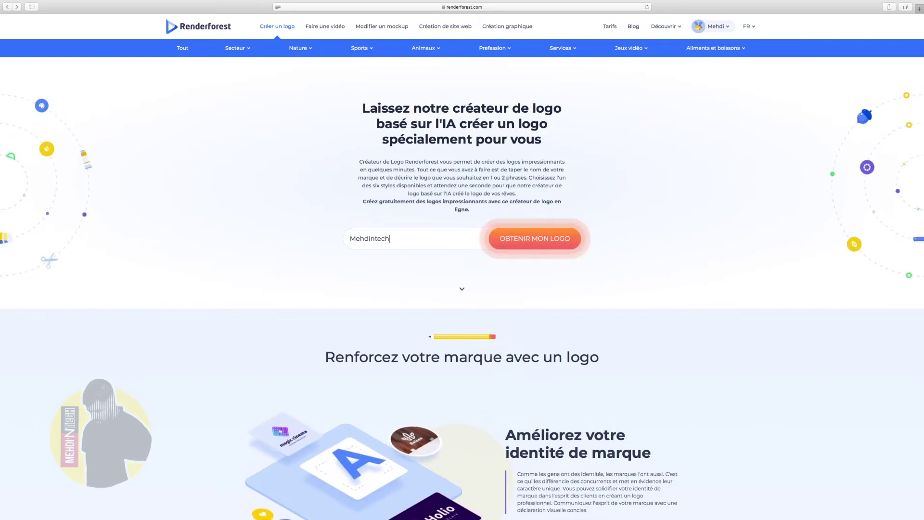
click(539, 247)
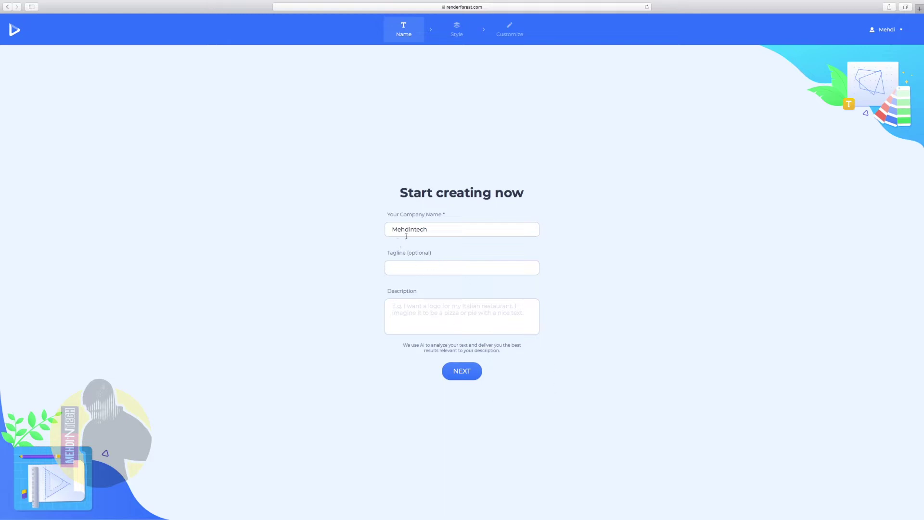
click(455, 373)
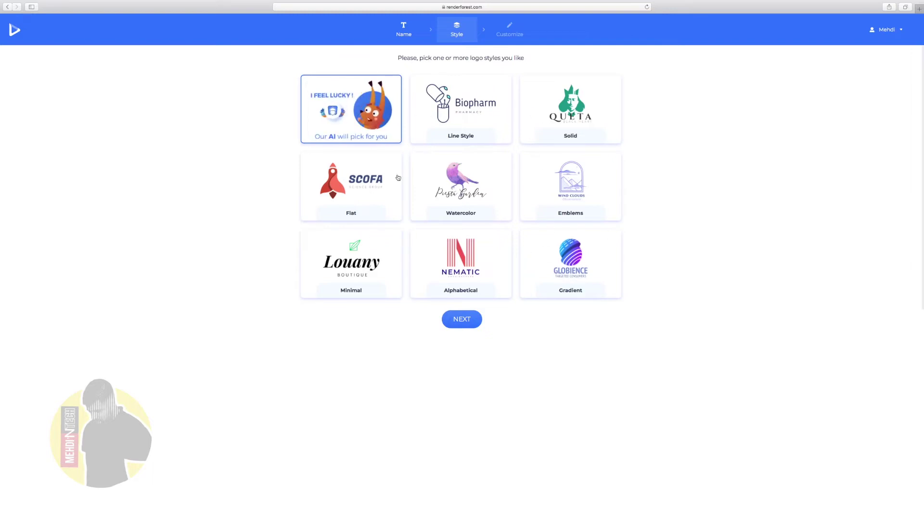
click(356, 214)
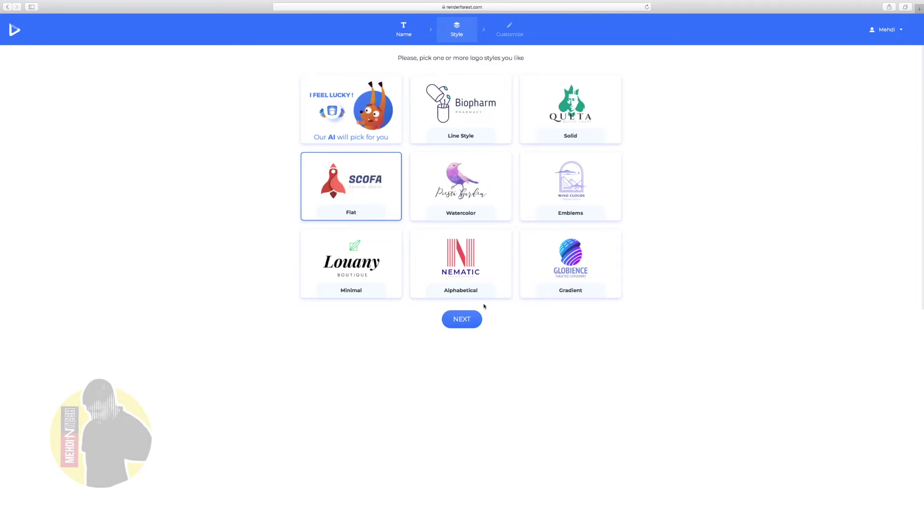
click(464, 322)
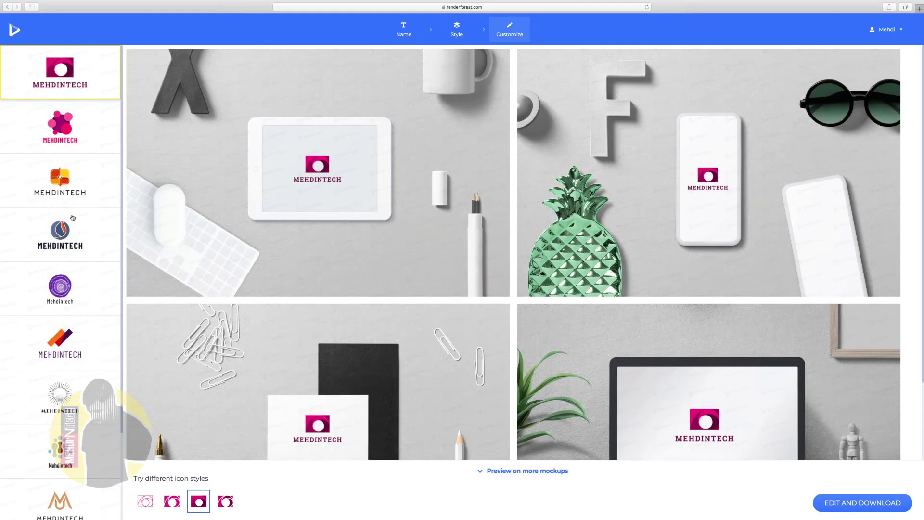
Examine the generated logo proposals and the preselected logo on the device mockups and the additional mug, business card and T-shirt mockups
scroll(72, 218, down, 5)
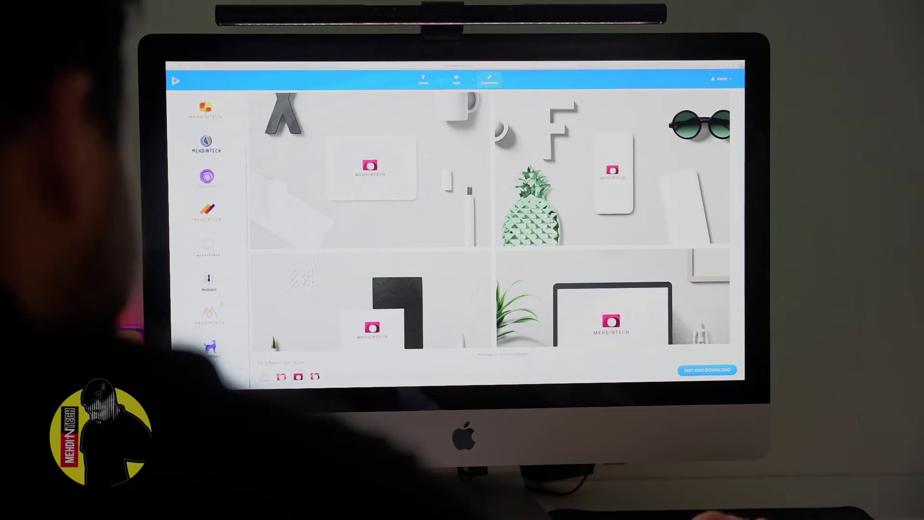
scroll(79, 383, down, 10)
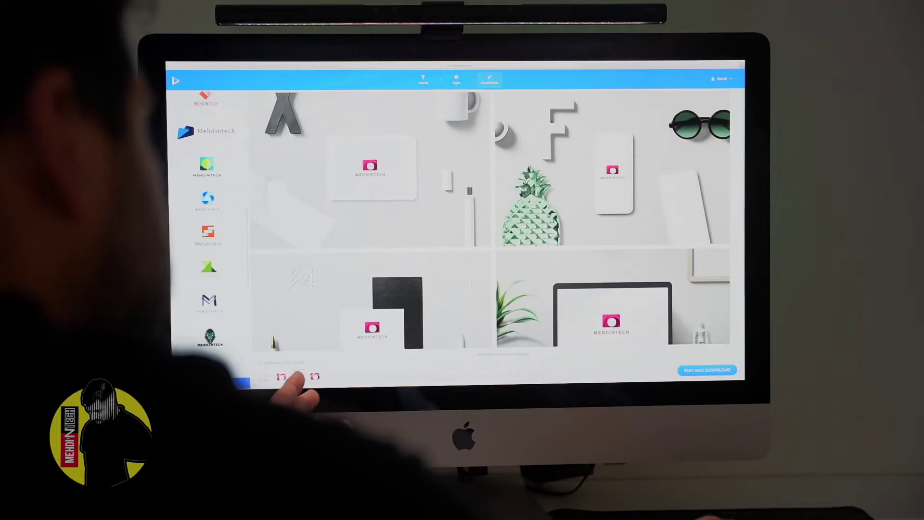
scroll(490, 220, down, 1)
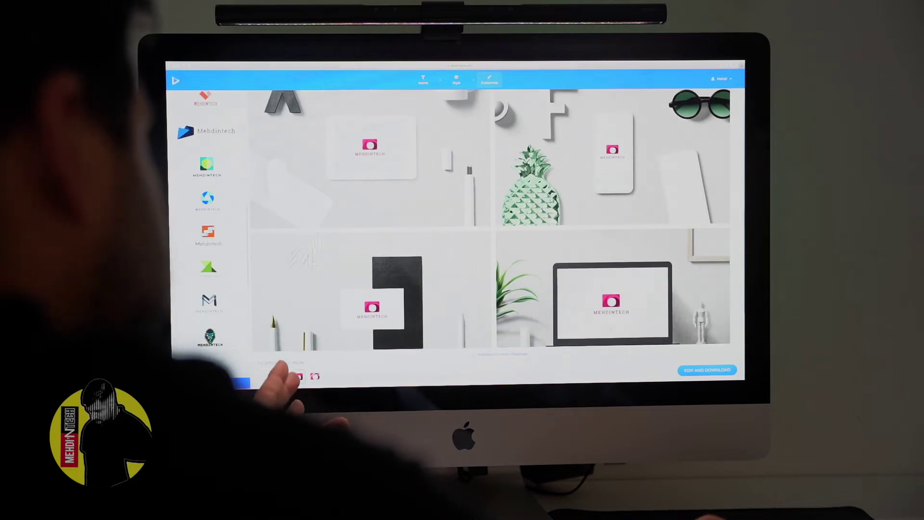
scroll(490, 220, down, 2)
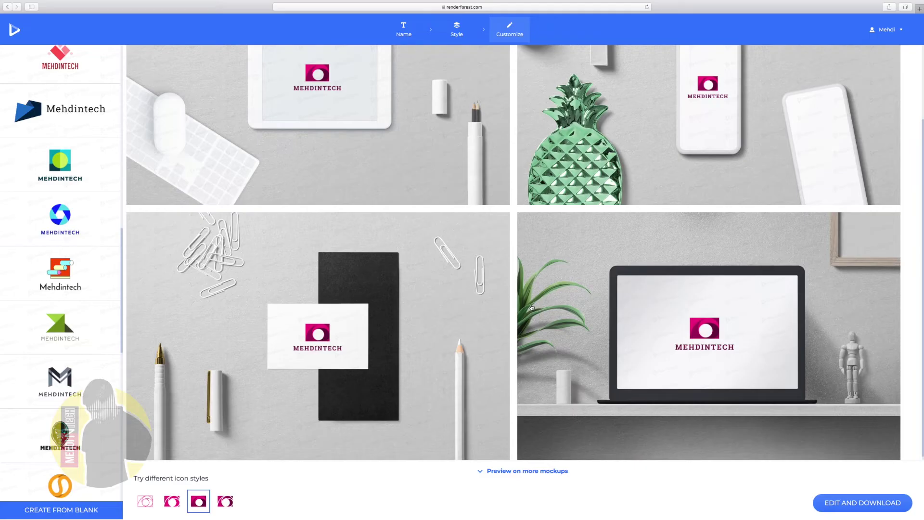
scroll(531, 307, up, 2)
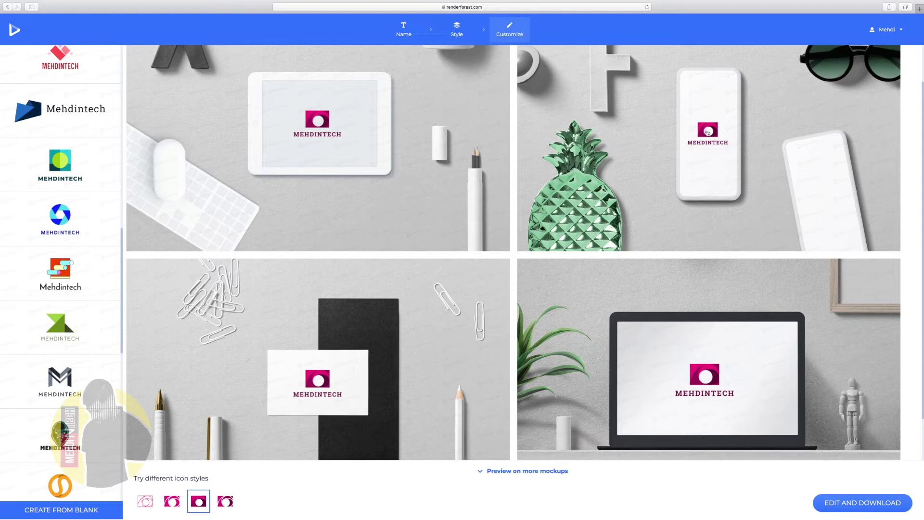
click(512, 470)
scroll(447, 368, down, 7)
scroll(447, 368, down, 3)
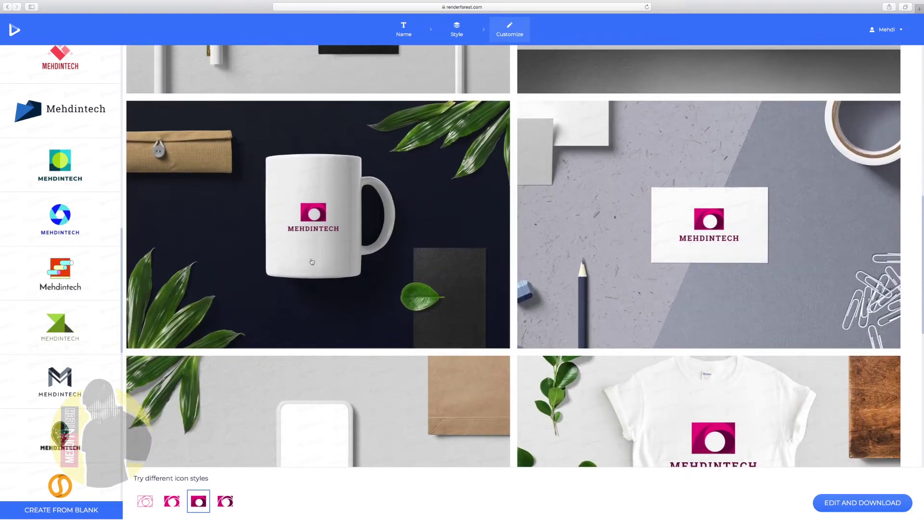
scroll(269, 271, down, 1)
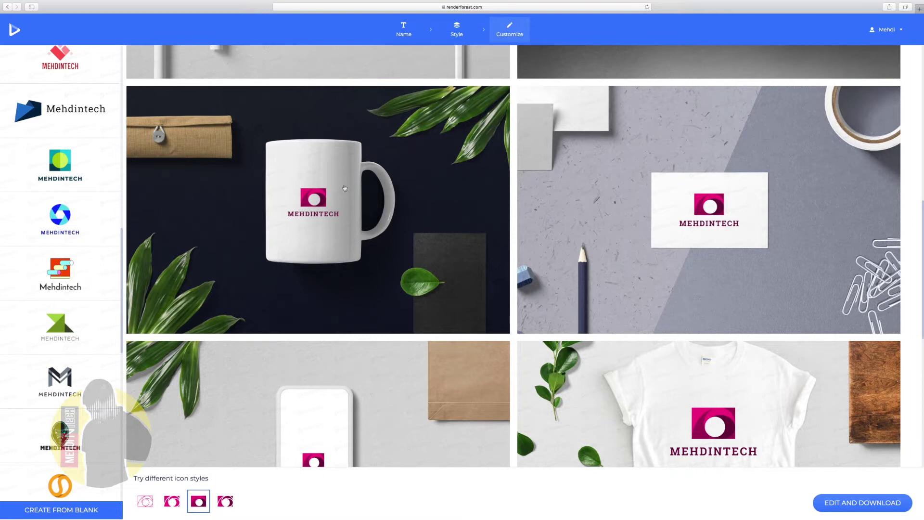
scroll(701, 246, down, 5)
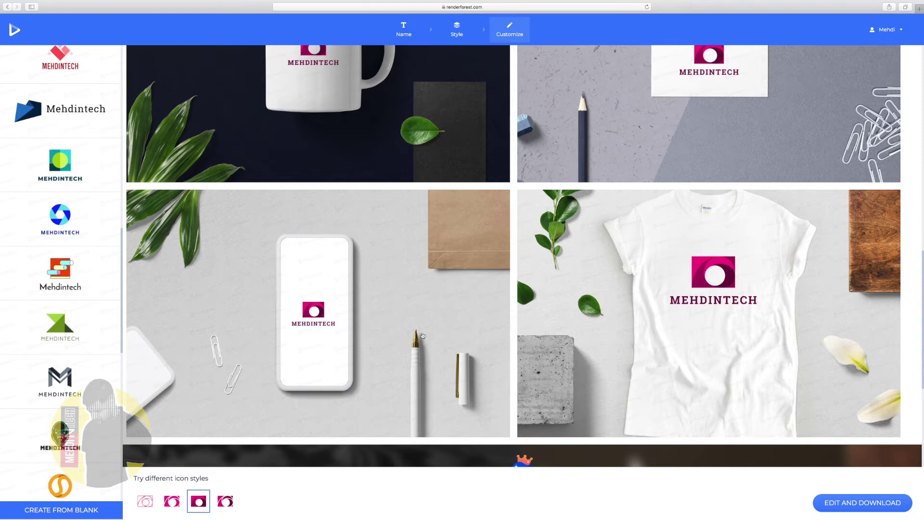
scroll(409, 337, up, 1)
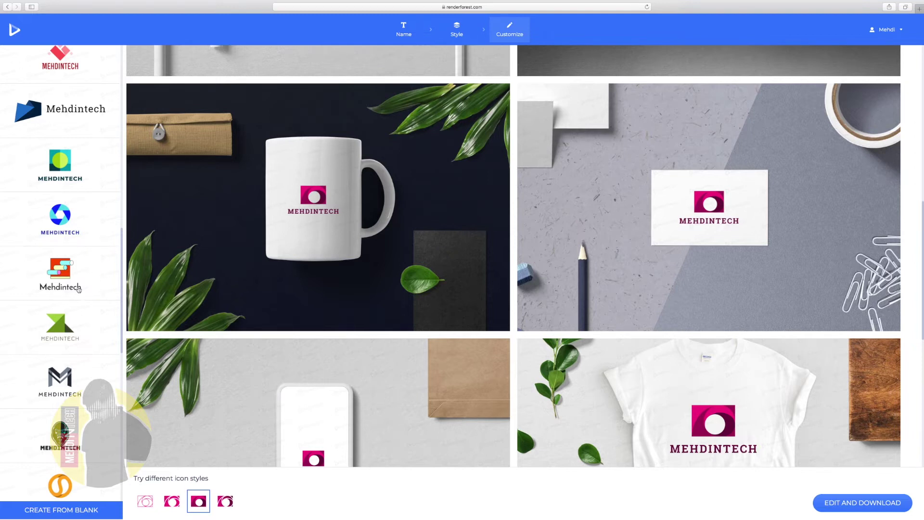
Choose the grey folded-M logo proposal with MEHDINTECH beneath it and open it for editing and download
scroll(76, 294, down, 3)
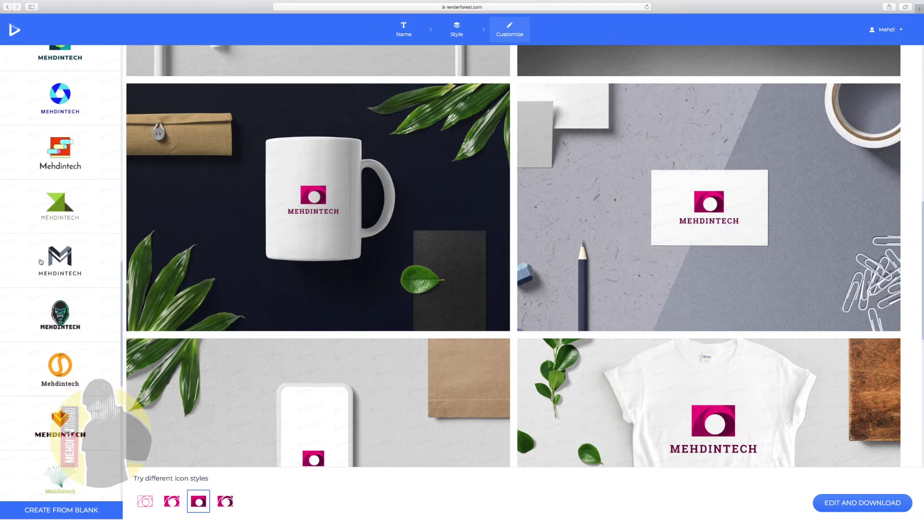
click(70, 266)
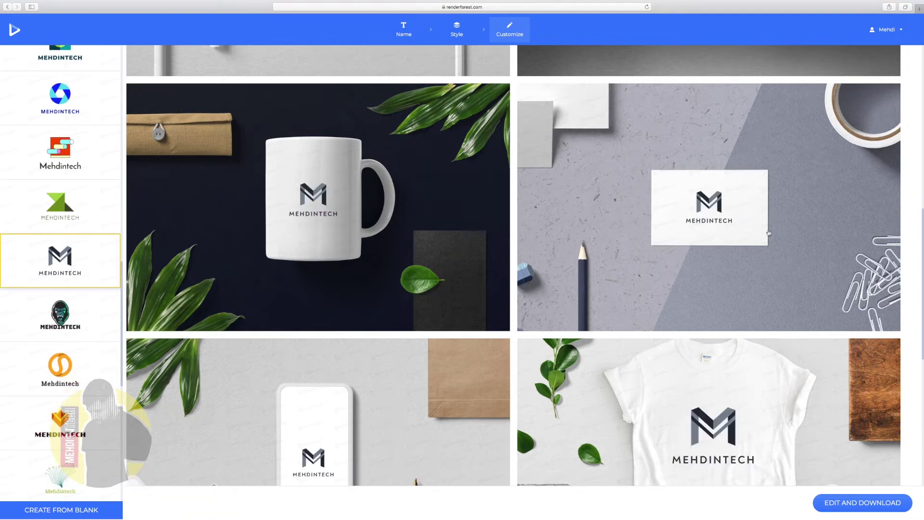
scroll(553, 438, down, 1)
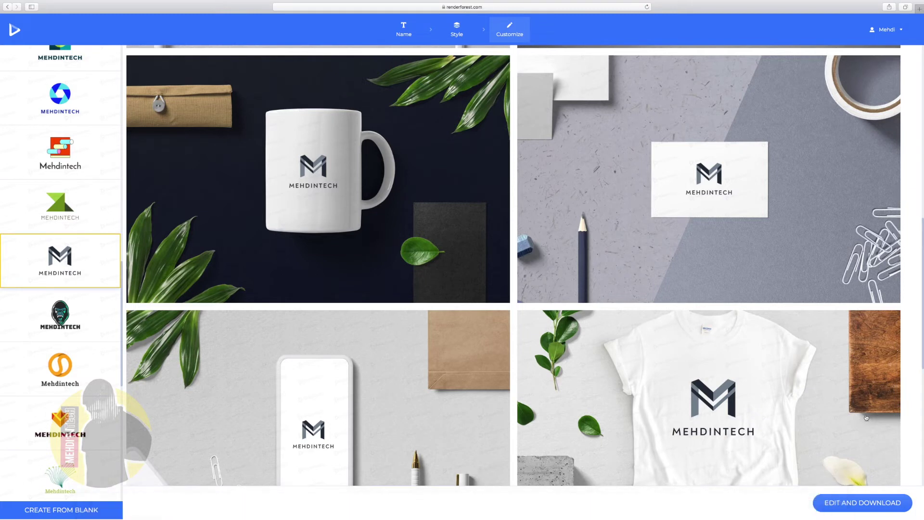
click(863, 507)
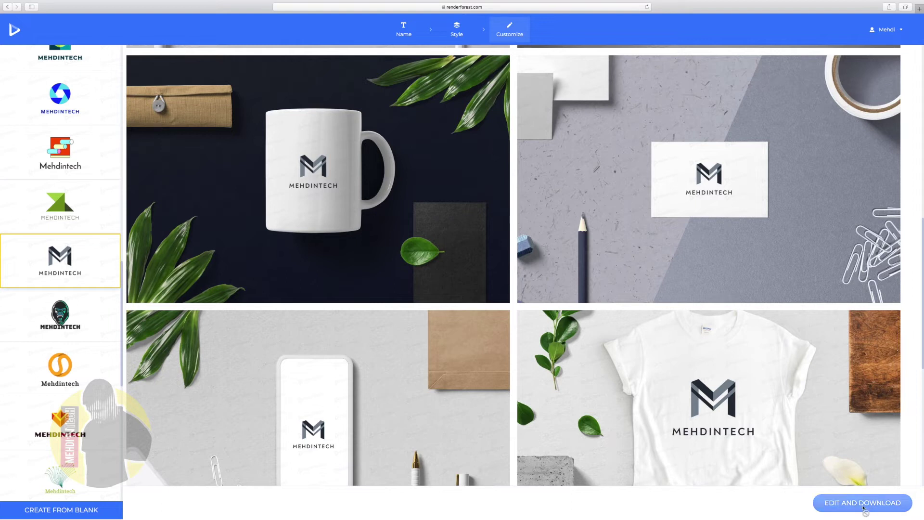
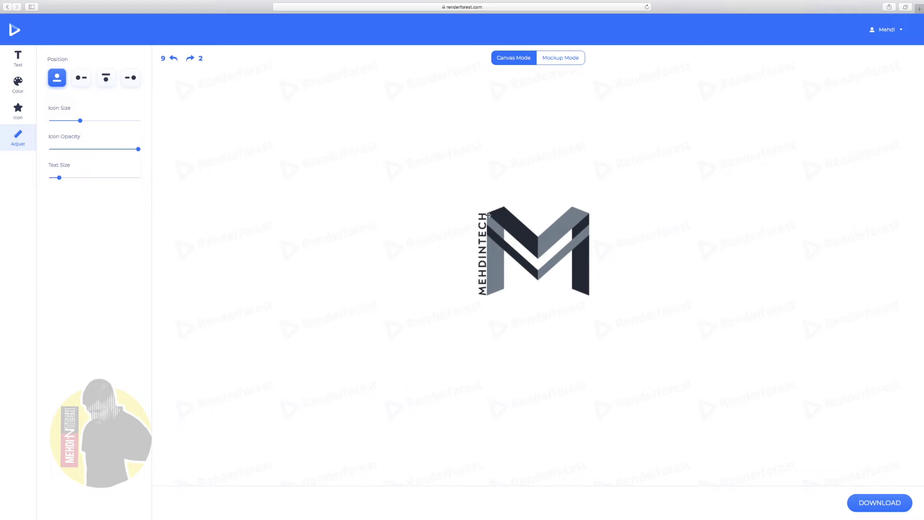
Show the logo's text settings and examine the edited logo with its vertical company name in Mockup Mode
click(17, 66)
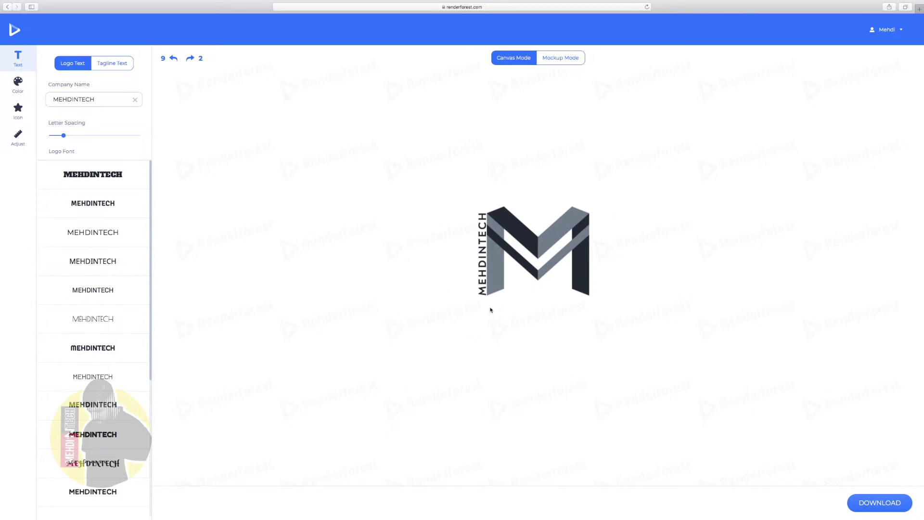
click(570, 65)
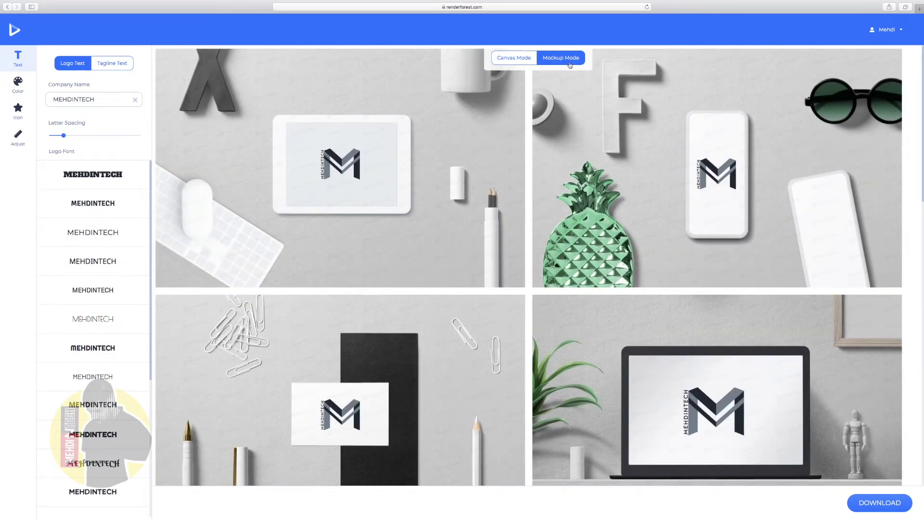
scroll(466, 333, down, 5)
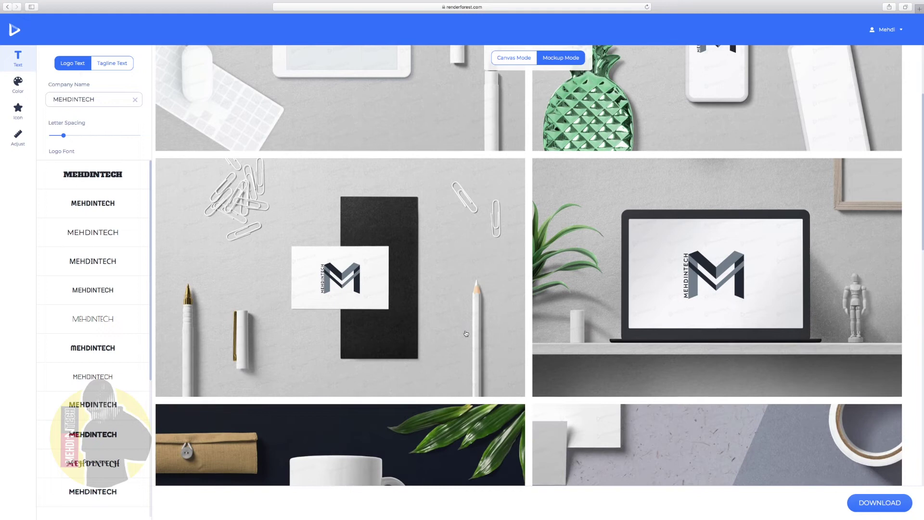
scroll(466, 333, down, 5)
scroll(466, 333, up, 10)
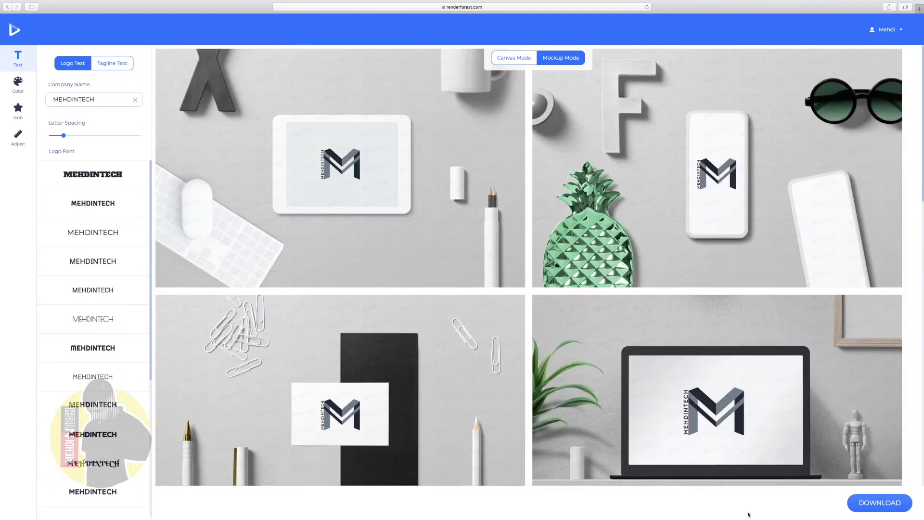
mouse_move(843, 504)
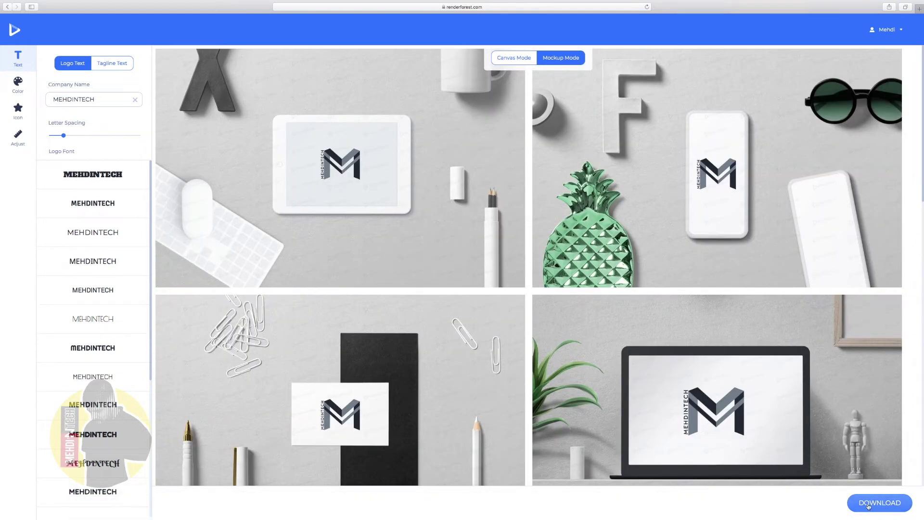
click(885, 507)
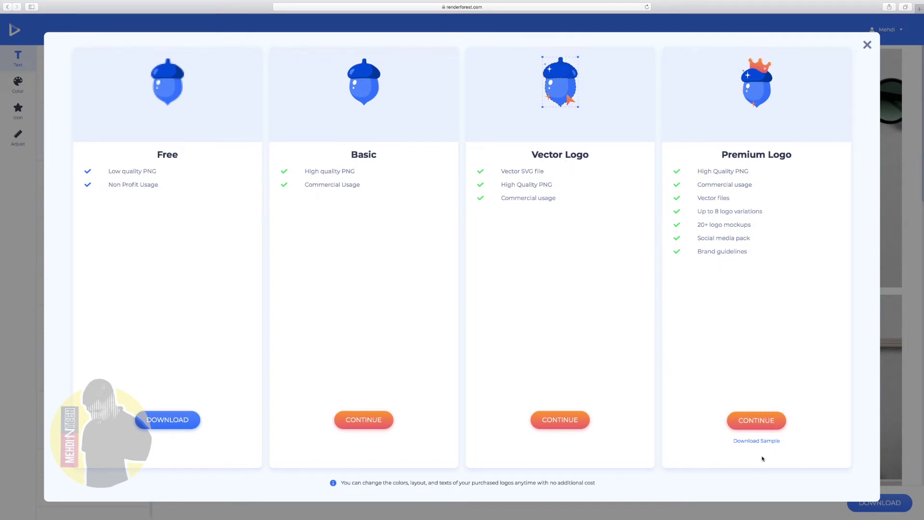
click(759, 426)
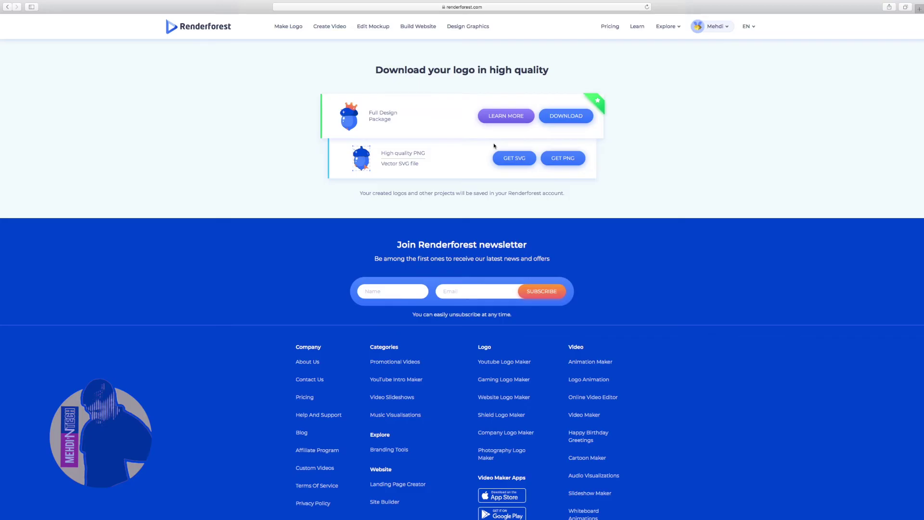
click(572, 120)
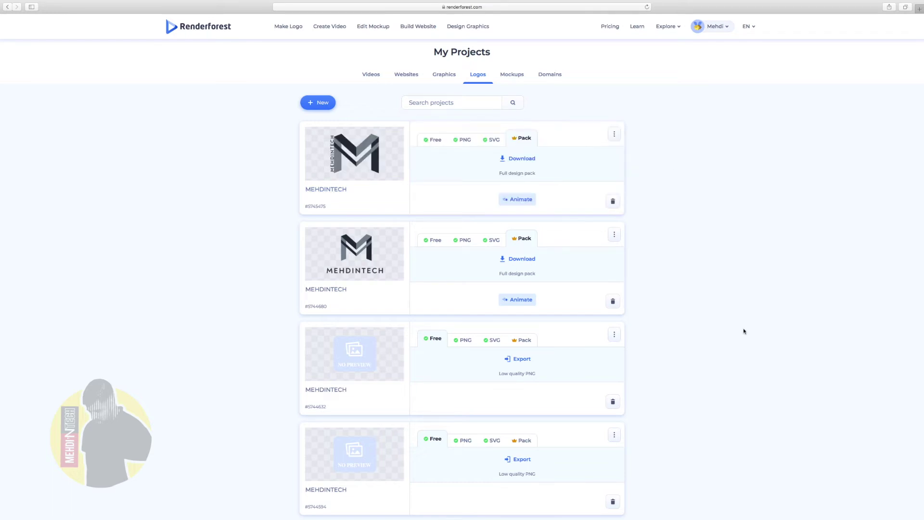
click(518, 161)
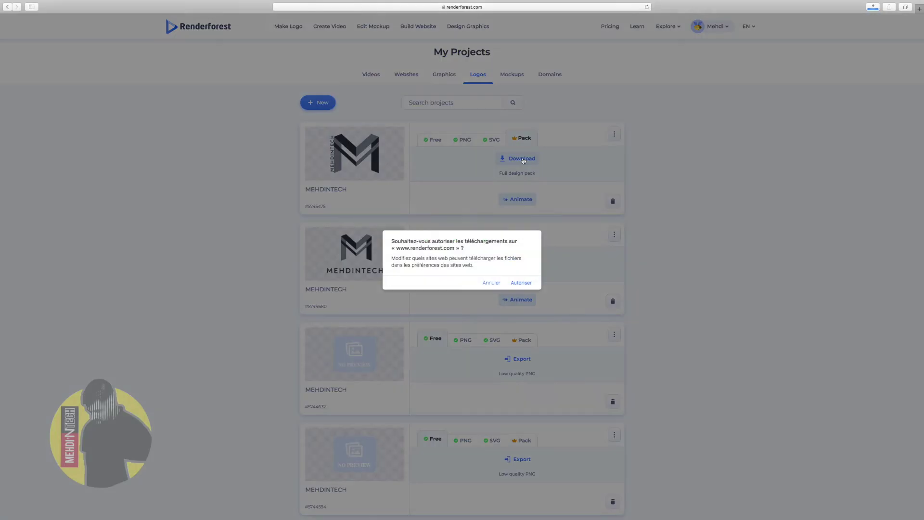
click(524, 282)
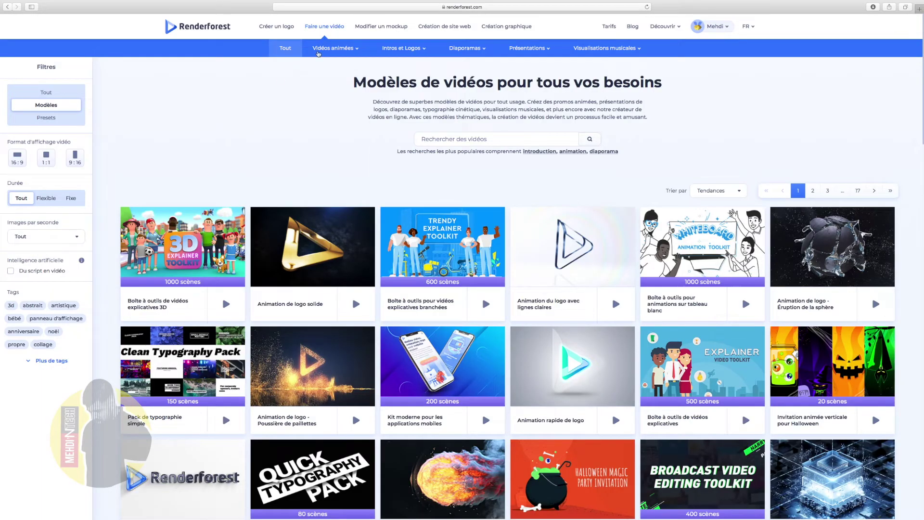
mouse_move(324, 44)
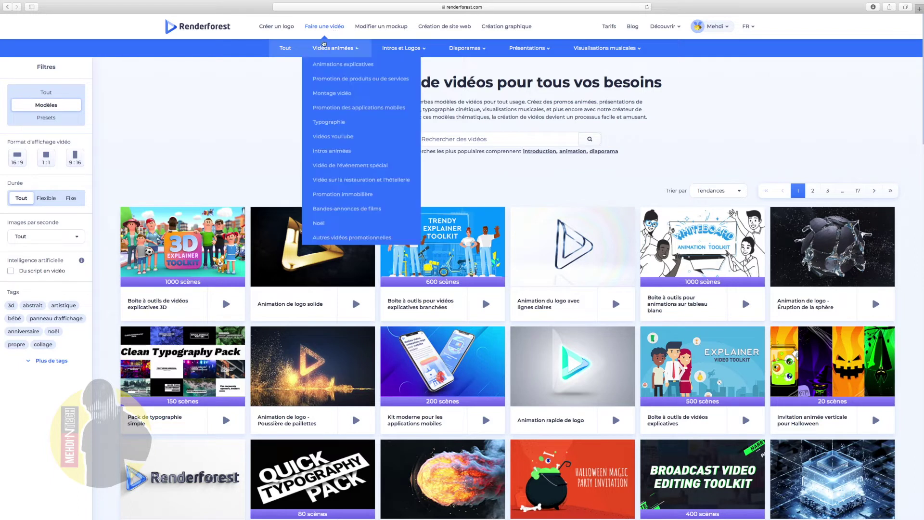
Open the Intros et Logos category of video templates and browse its logo animations
mouse_move(408, 53)
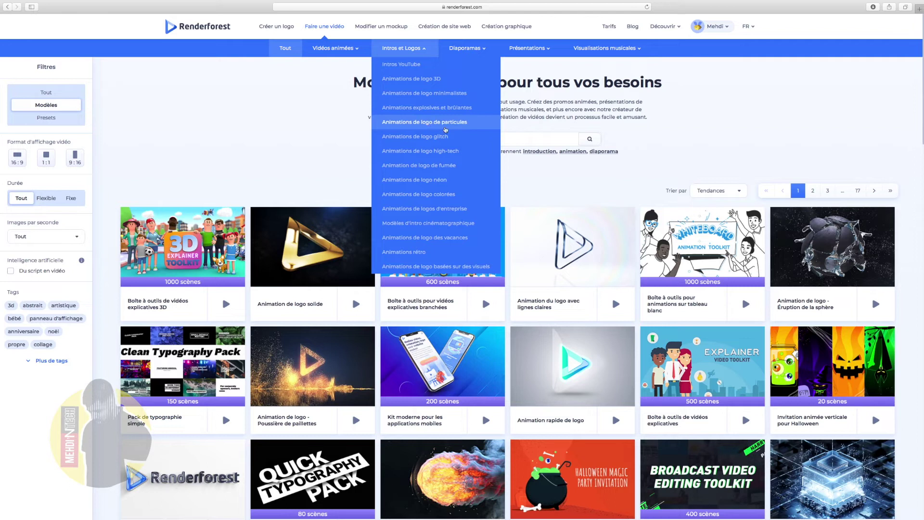
scroll(433, 238, down, 3)
scroll(420, 222, up, 3)
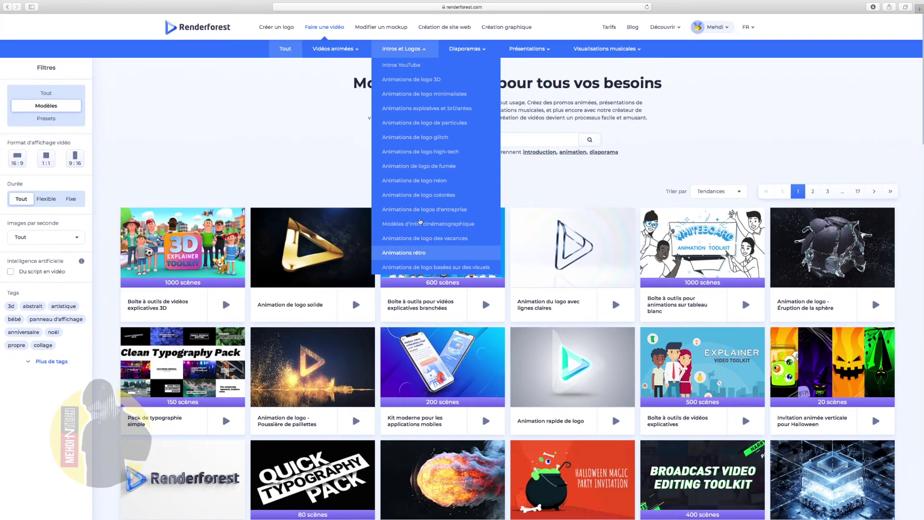
click(425, 153)
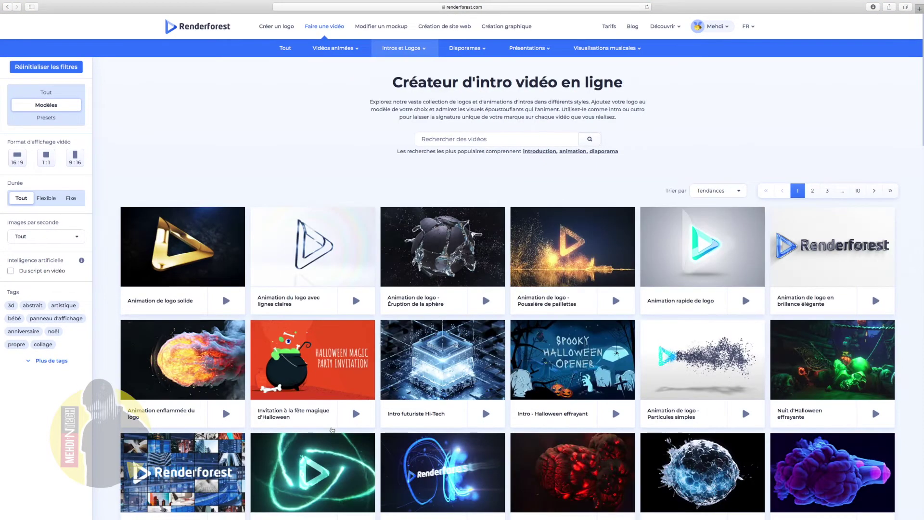
scroll(331, 429, down, 1)
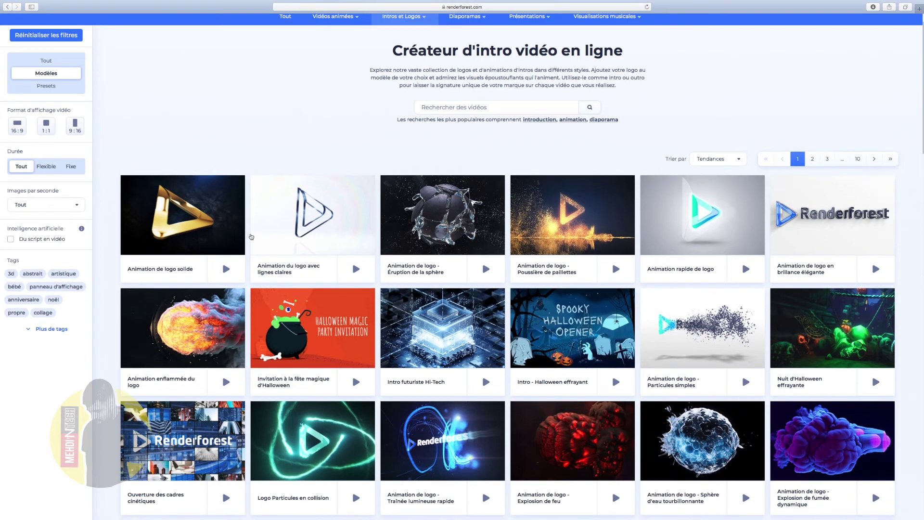
scroll(581, 400, down, 15)
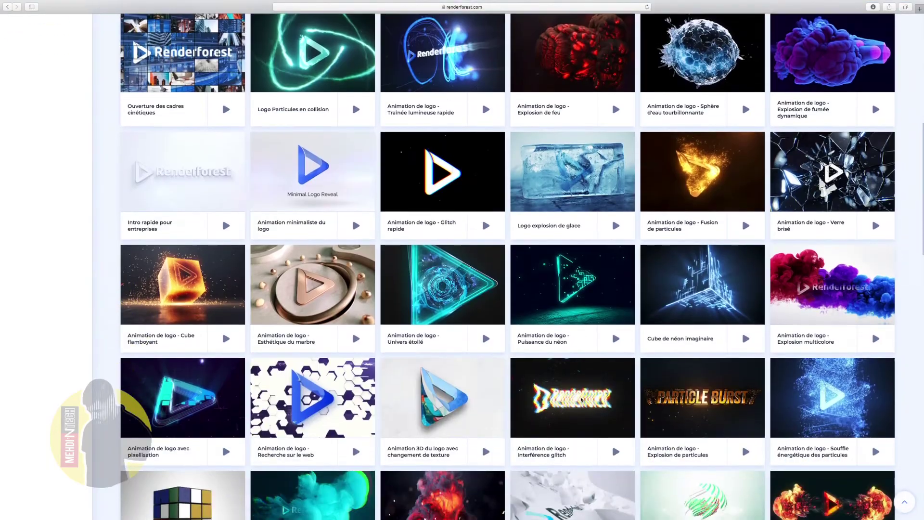
scroll(581, 400, up, 4)
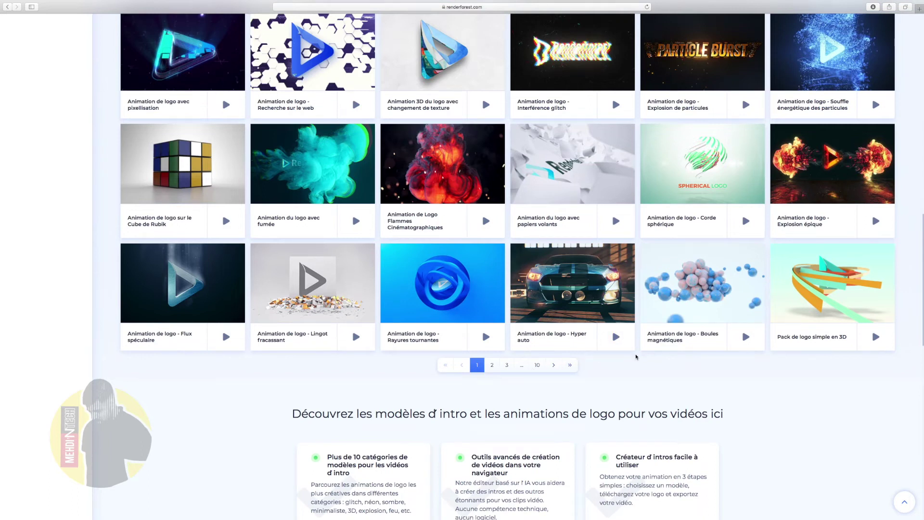
scroll(472, 230, up, 15)
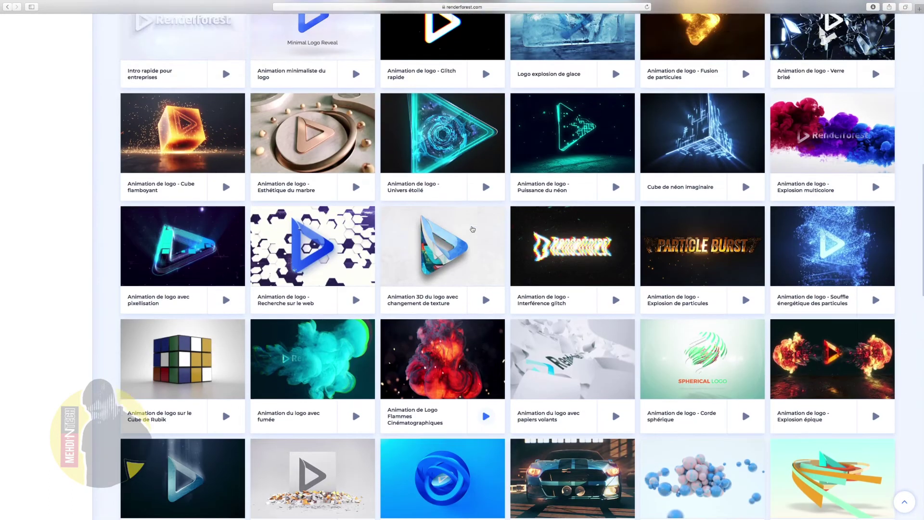
scroll(472, 230, down, 1)
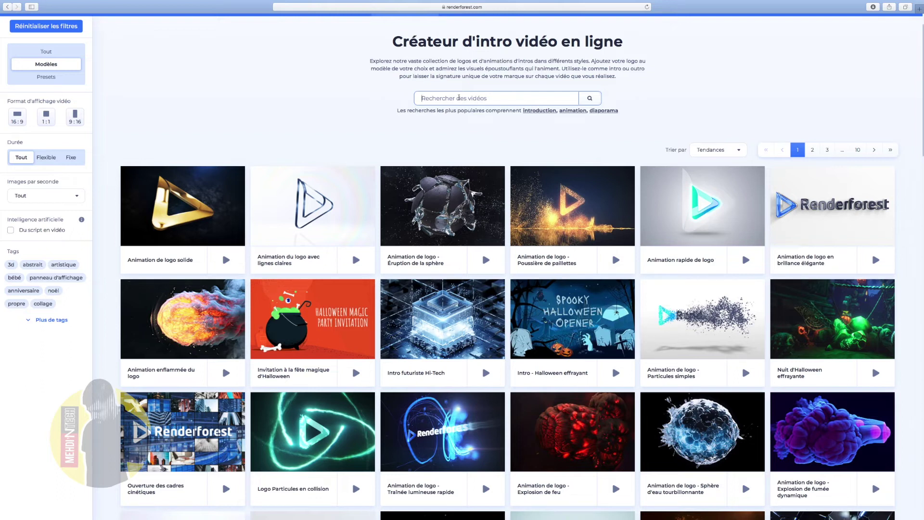
Search the intro templates for "tech" and look through the matching logo animations
text(tech)
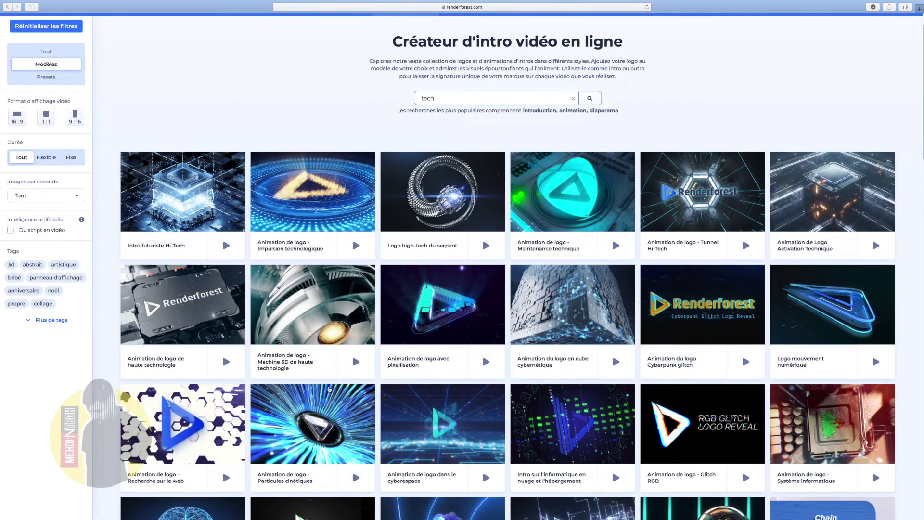
scroll(299, 226, down, 3)
scroll(268, 228, up, 5)
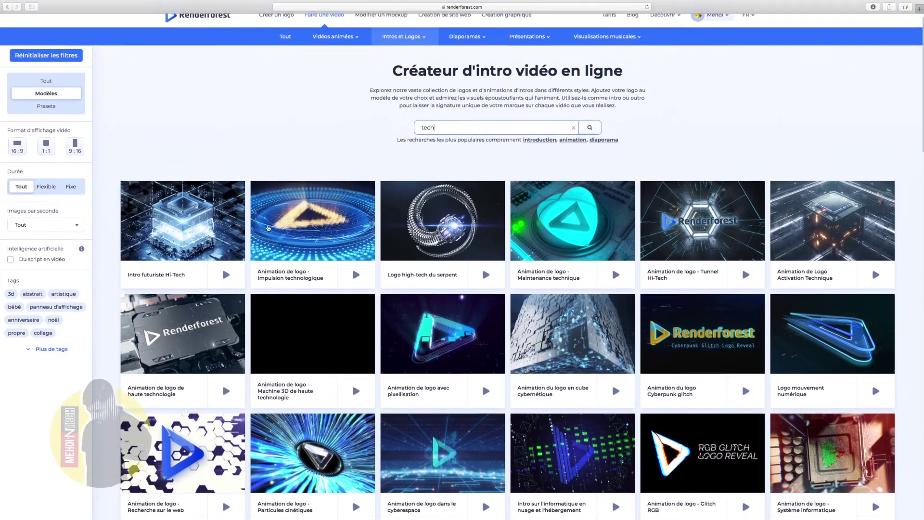
scroll(478, 380, down, 4)
scroll(478, 380, down, 1)
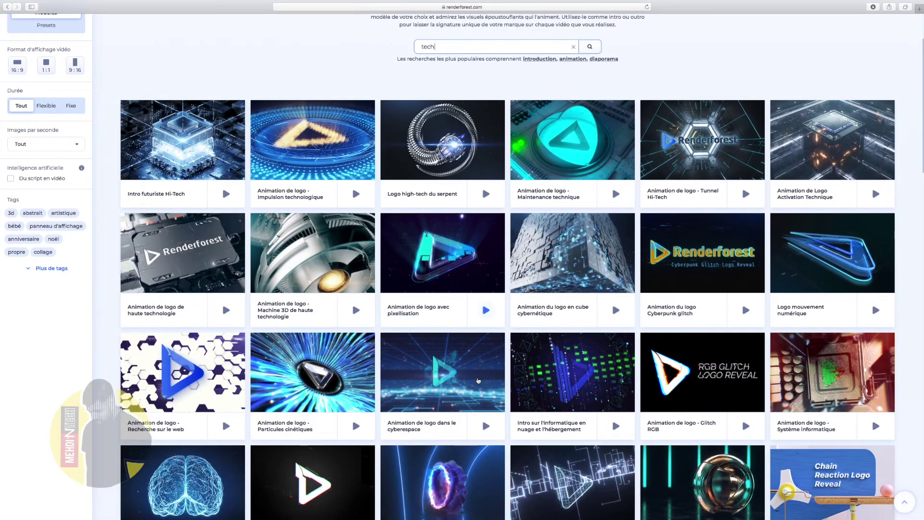
scroll(478, 380, down, 2)
scroll(478, 380, up, 2)
scroll(477, 381, up, 3)
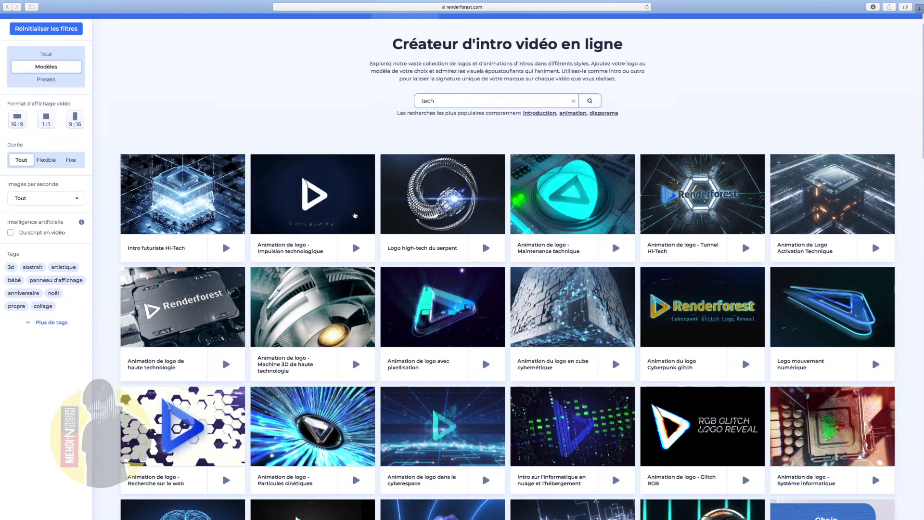
Open the Impulsion technologique logo animation, play its preview with sound and start creating a video from it
click(319, 215)
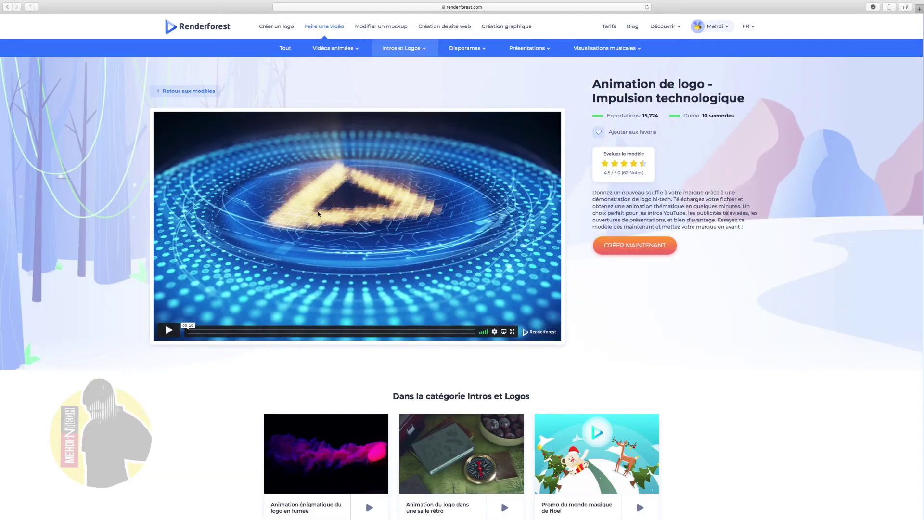
click(169, 334)
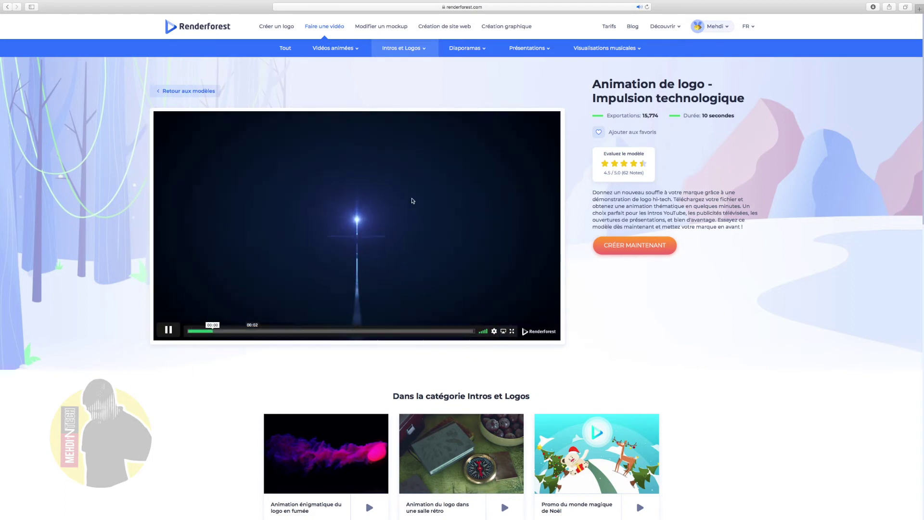
key(XF86AudioRaiseVolume)
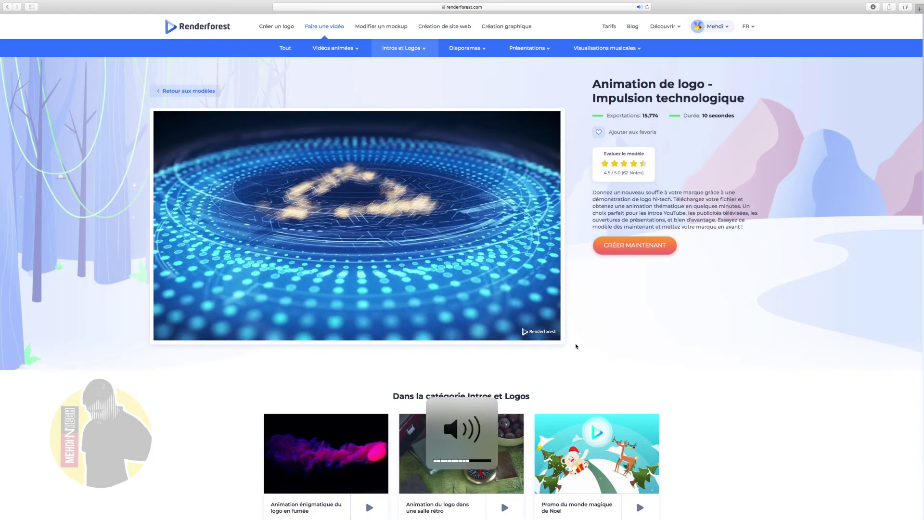
key(XF86AudioLowerVolume)
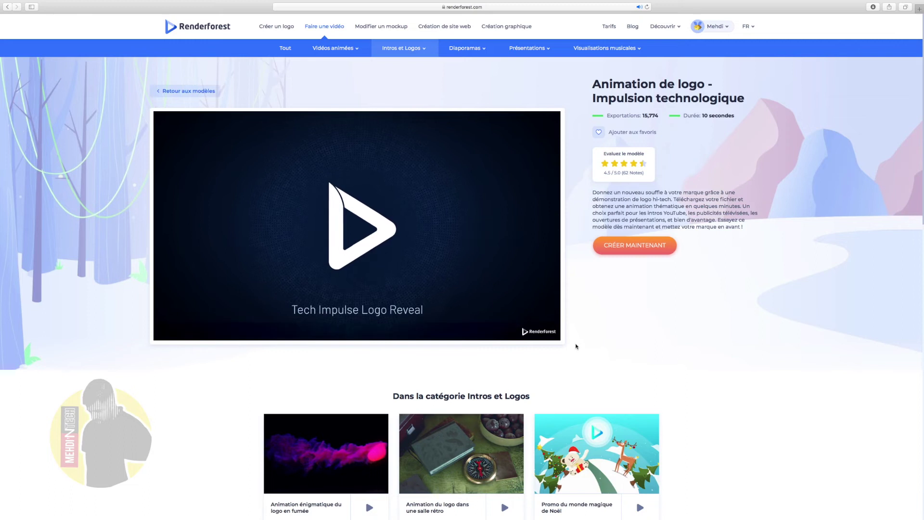
mouse_move(370, 52)
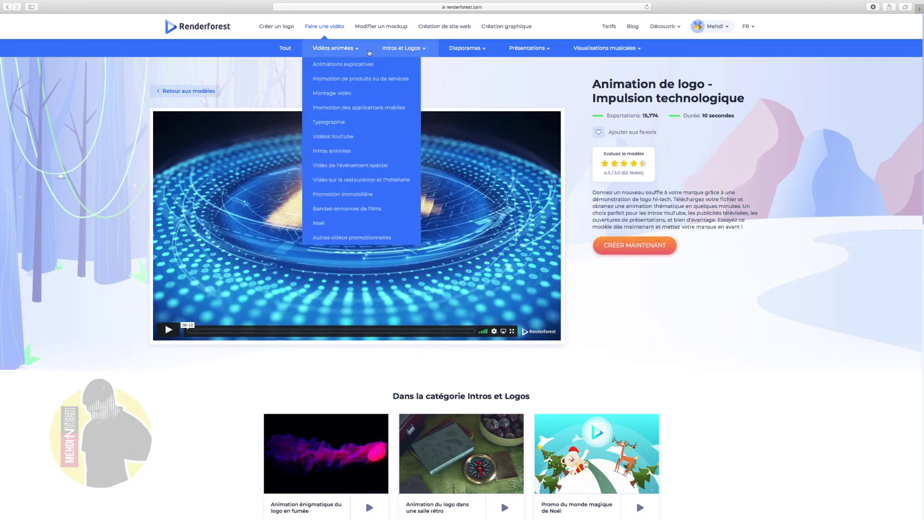
click(641, 251)
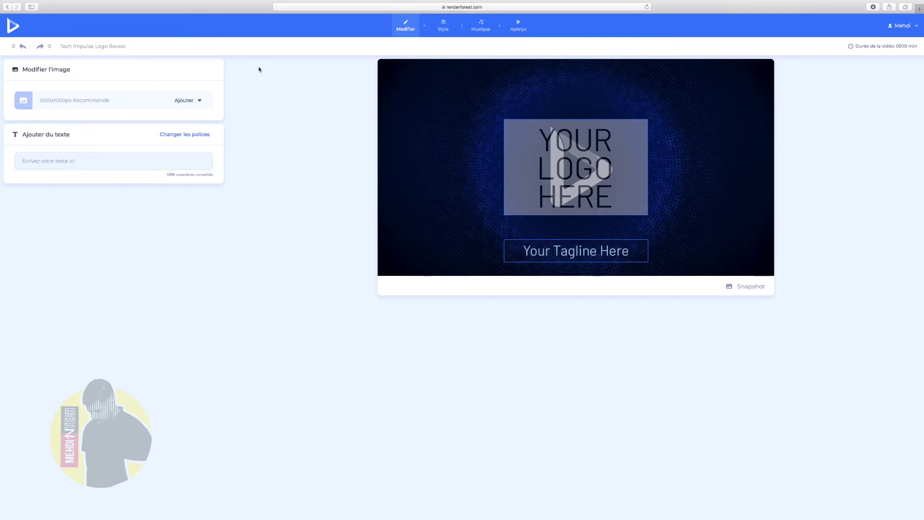
Upload basic-file.png from the premium folder as the video's logo and zoom it out slightly in the crop frame
click(186, 105)
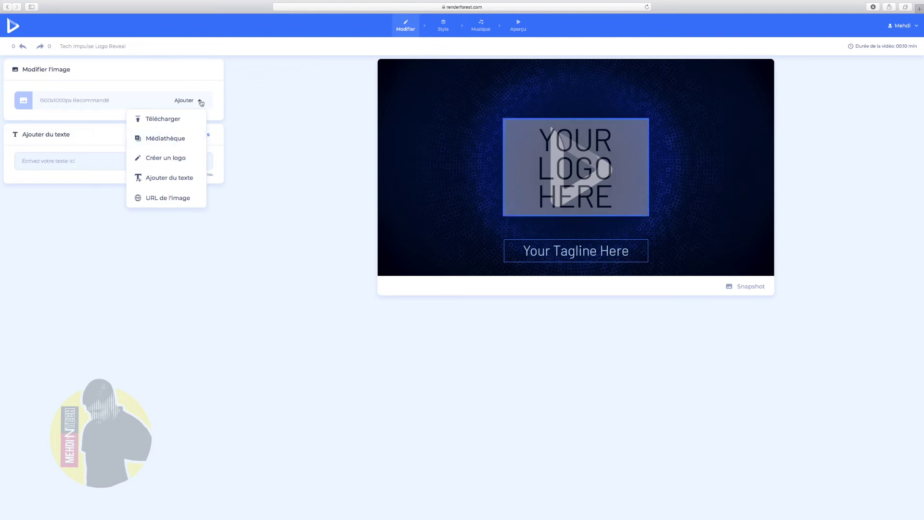
click(169, 124)
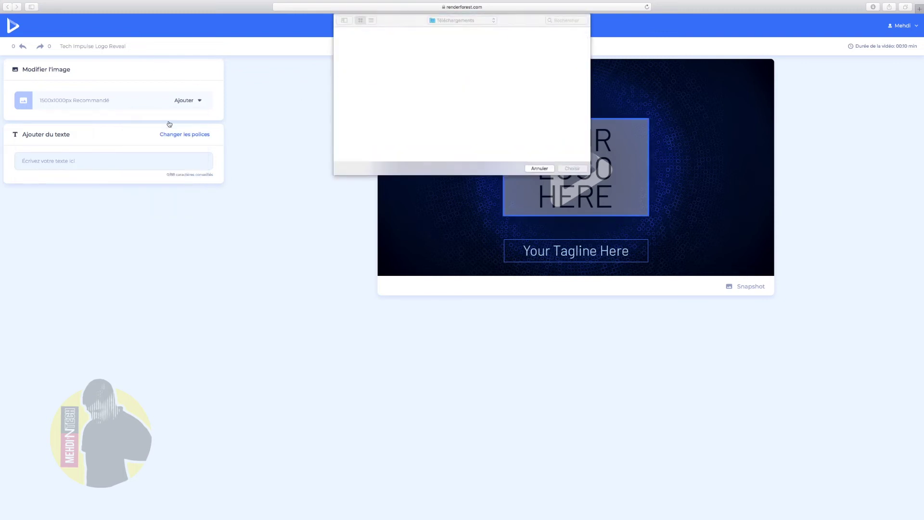
click(456, 21)
click(483, 123)
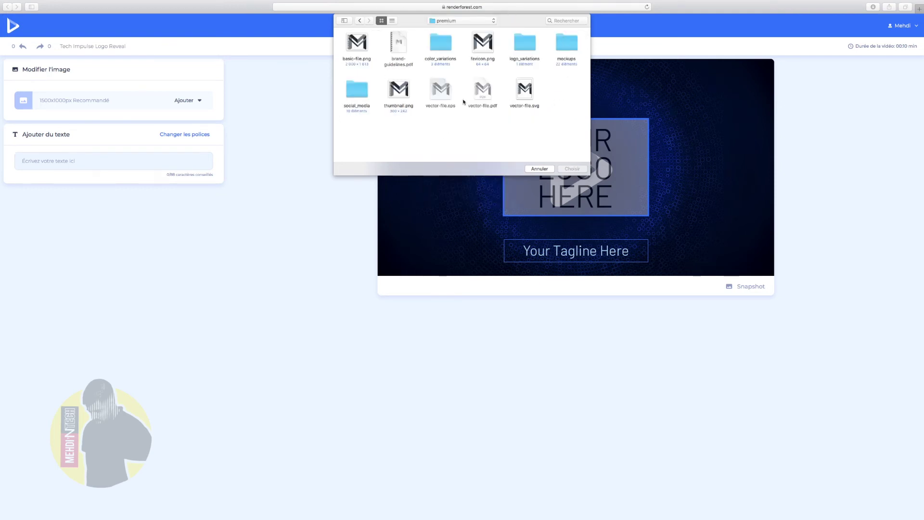
click(361, 43)
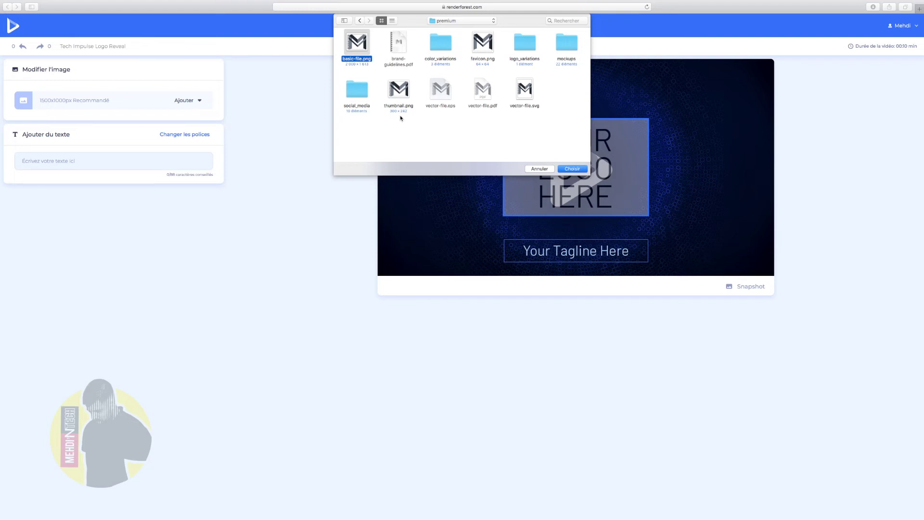
click(576, 172)
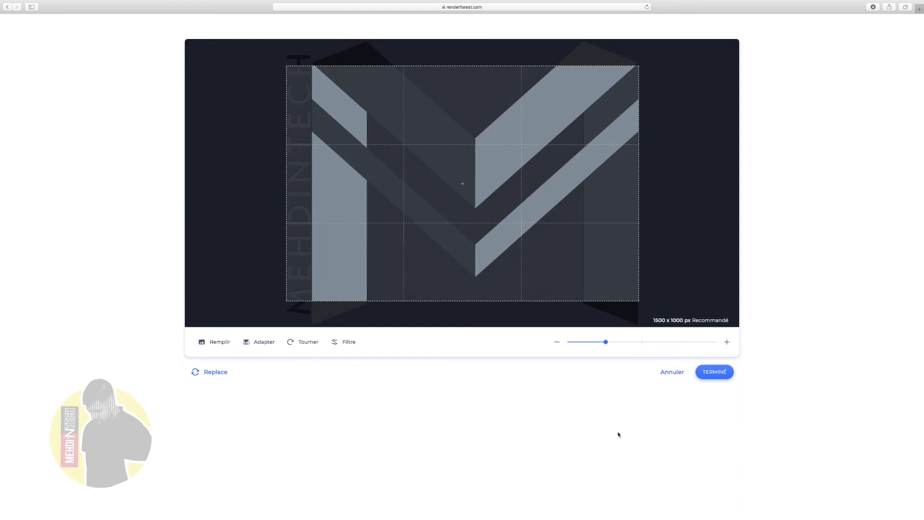
drag(606, 344, 599, 346)
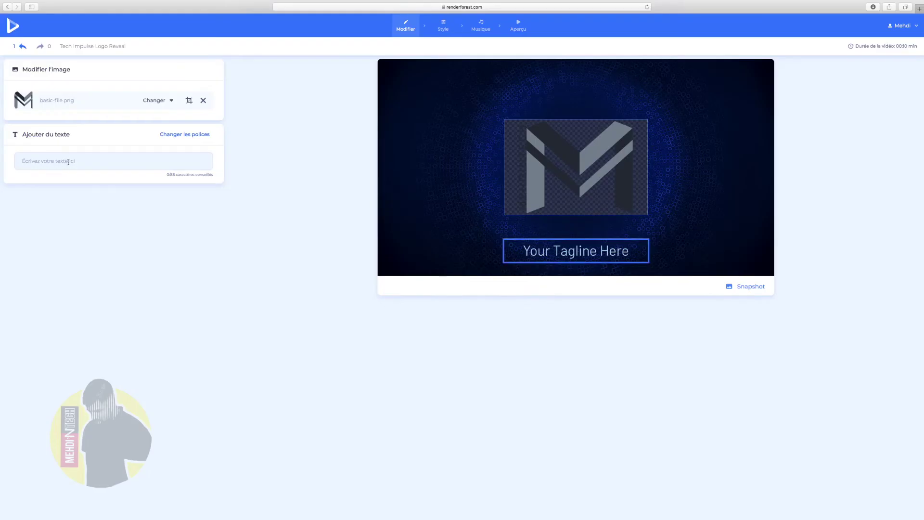
Set the tagline under the logo to TUTO TECH and view the fonts available for the video's style
click(68, 162)
text(TUTO TECH)
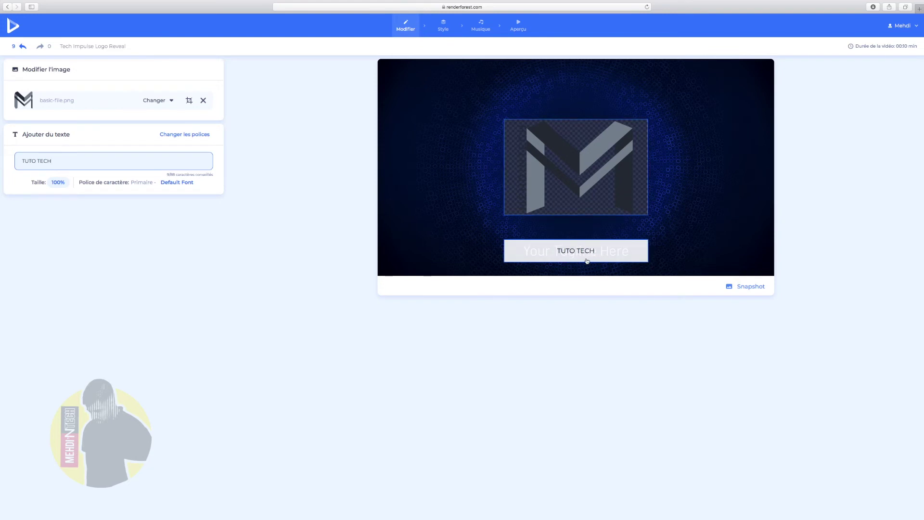
click(448, 32)
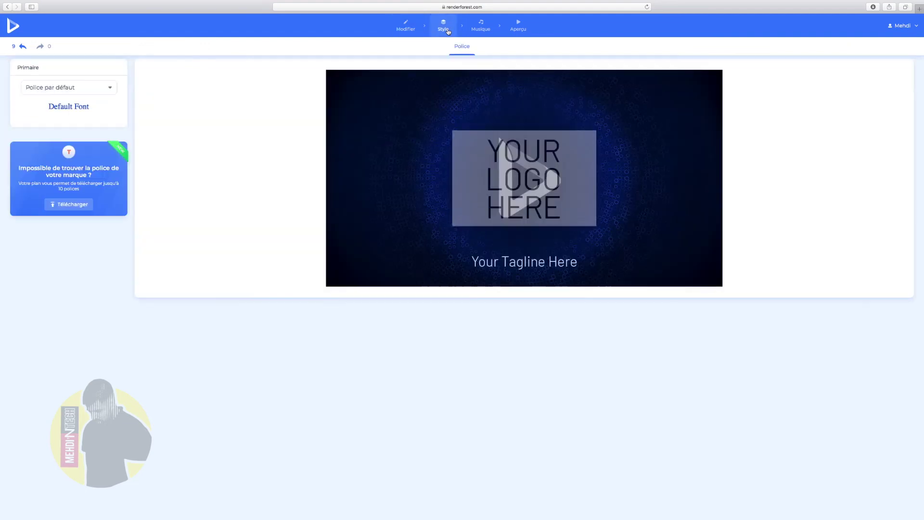
click(111, 89)
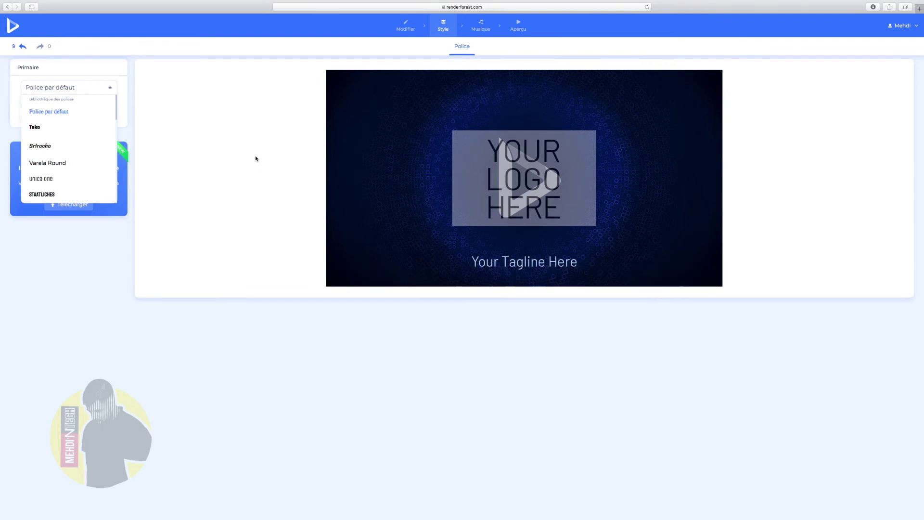
click(464, 258)
Look through the music library's tracks for the logo video
click(480, 27)
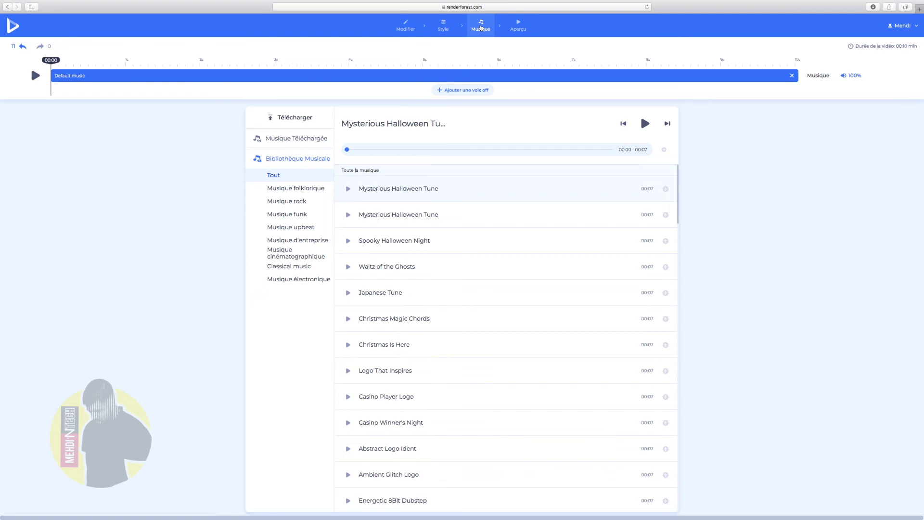
scroll(540, 421, down, 3)
scroll(539, 420, down, 10)
scroll(539, 421, up, 20)
Export the logo animation in high quality and create it in HD 1080p
click(522, 30)
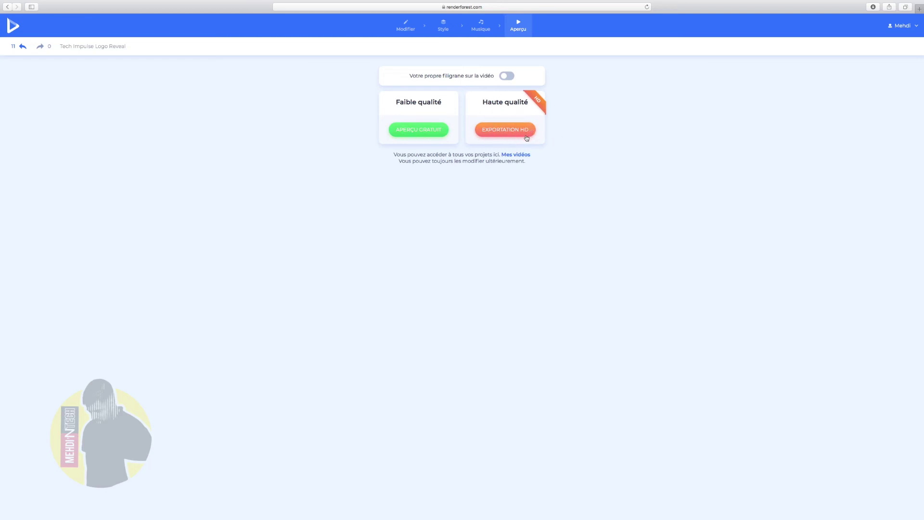
click(515, 131)
click(513, 135)
click(511, 133)
click(503, 132)
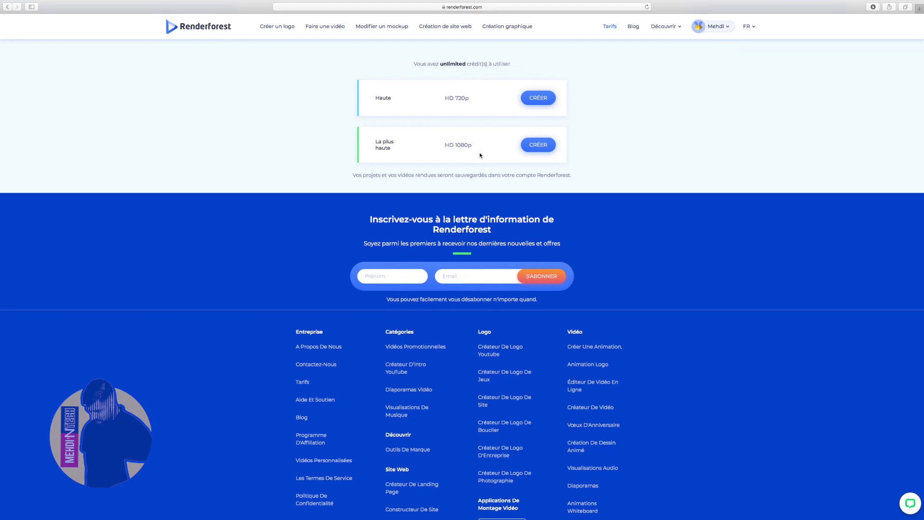
click(543, 149)
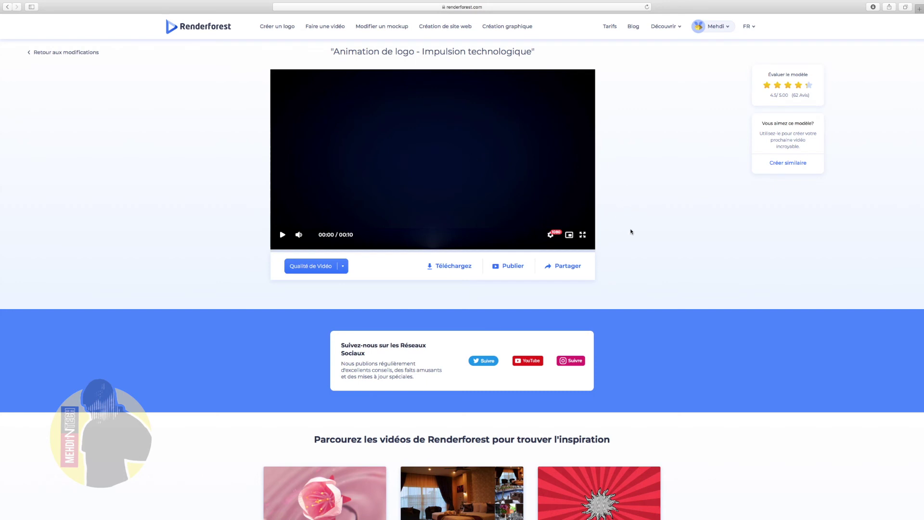
Watch the rendered logo animation in full screen and return to its page
click(583, 235)
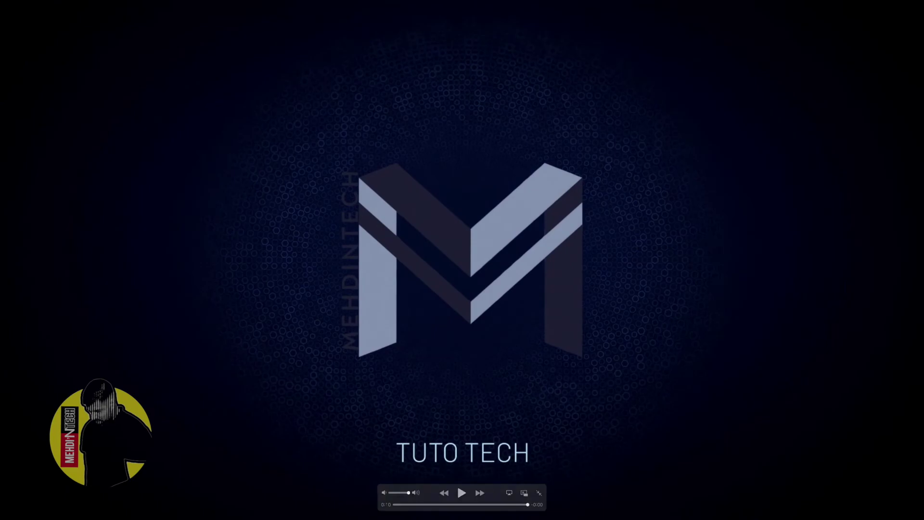
key(Escape)
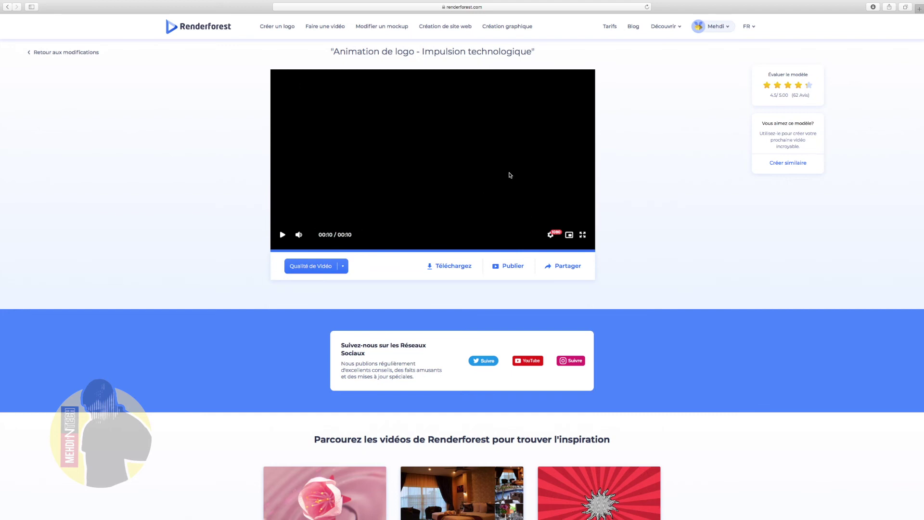
scroll(201, 274, up, 1)
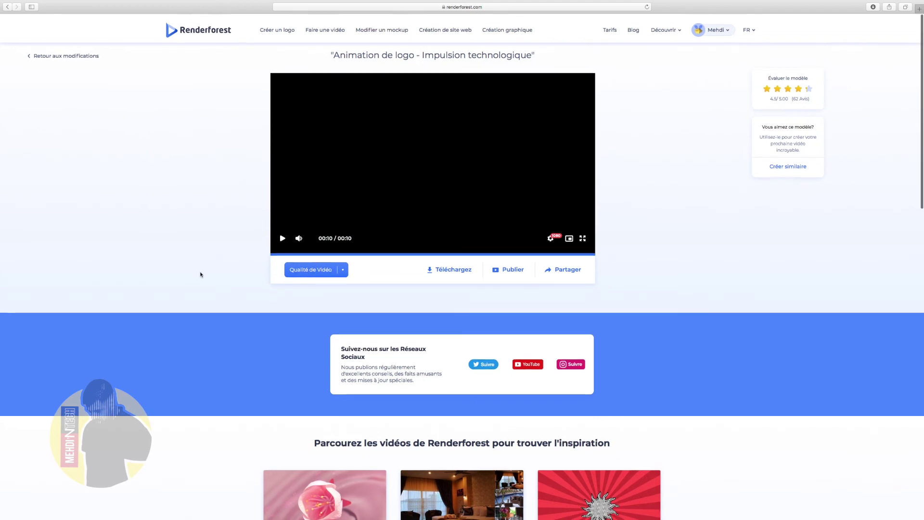
scroll(279, 275, left, 3)
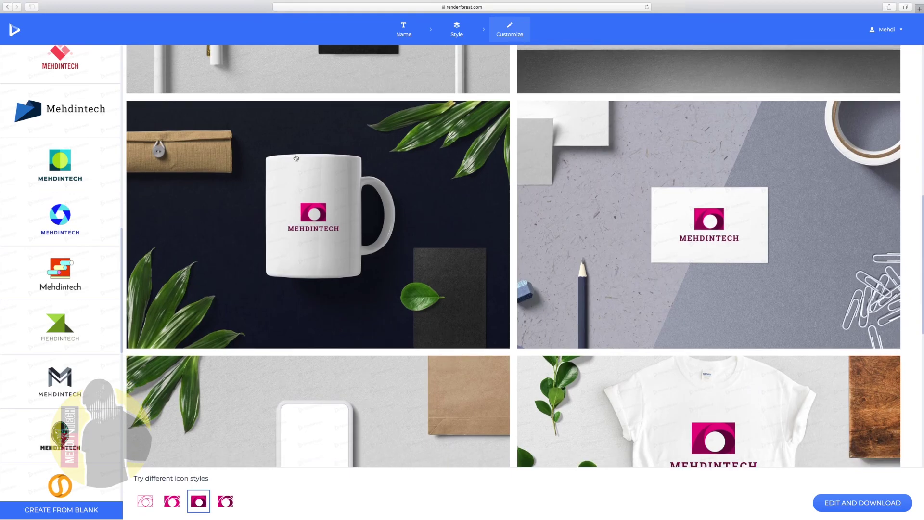
scroll(312, 261, down, 1)
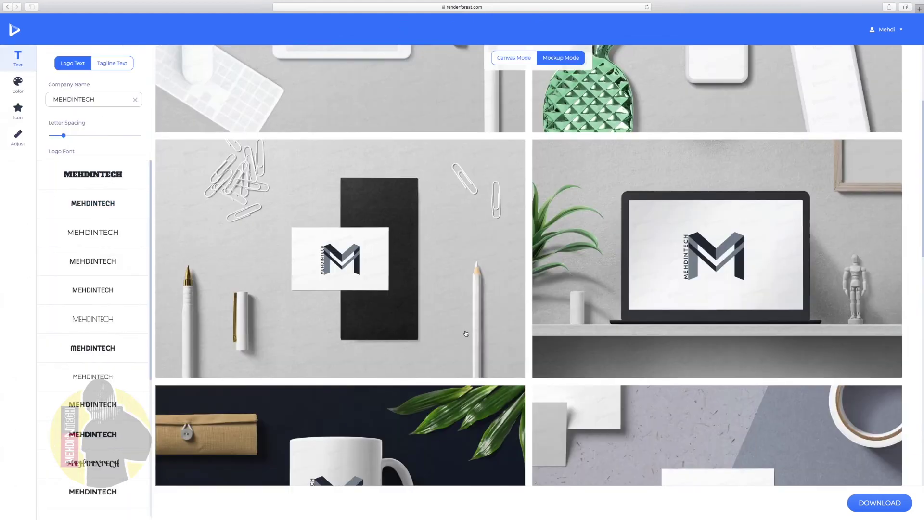
scroll(466, 333, down, 5)
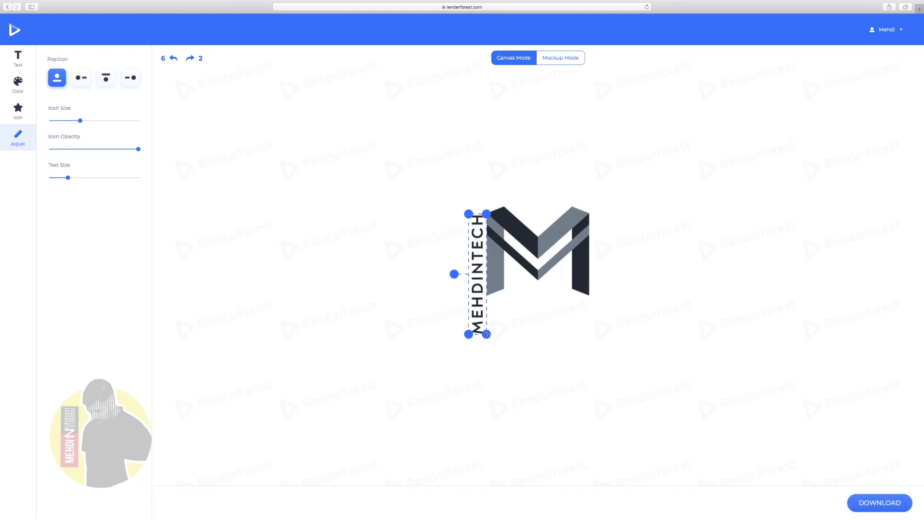
drag(478, 308, 478, 287)
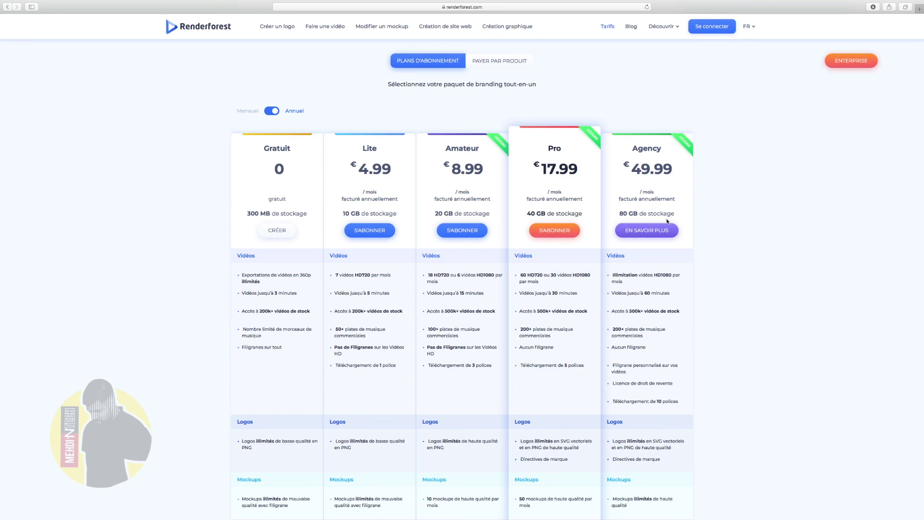
Examine the annual subscription plans and their included features on the pricing page
scroll(653, 212, down, 2)
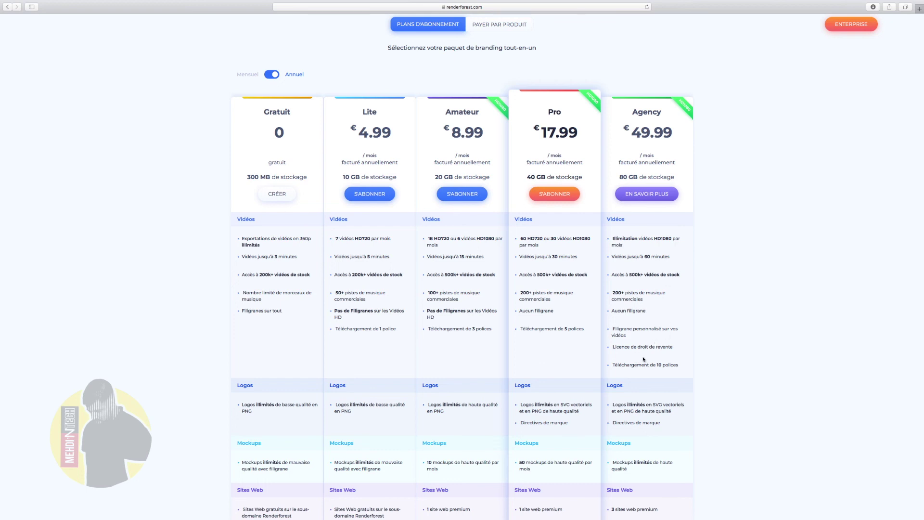
scroll(645, 360, up, 2)
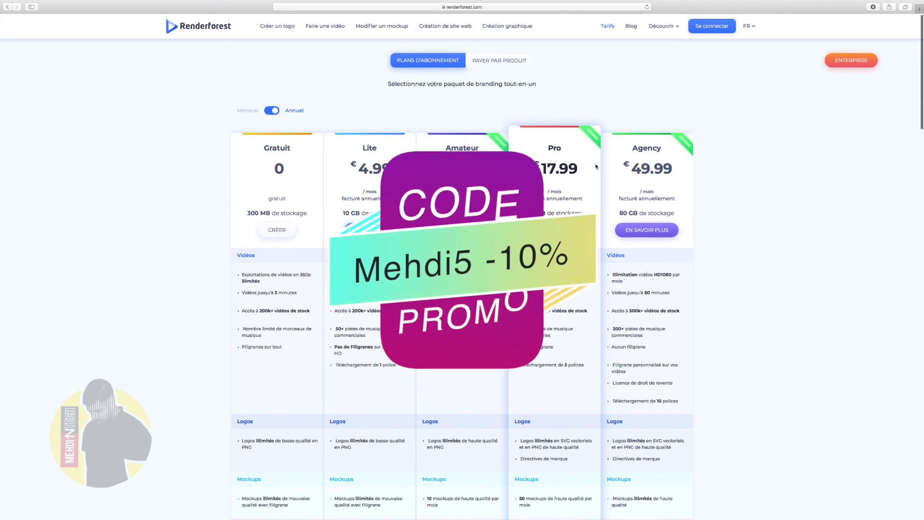